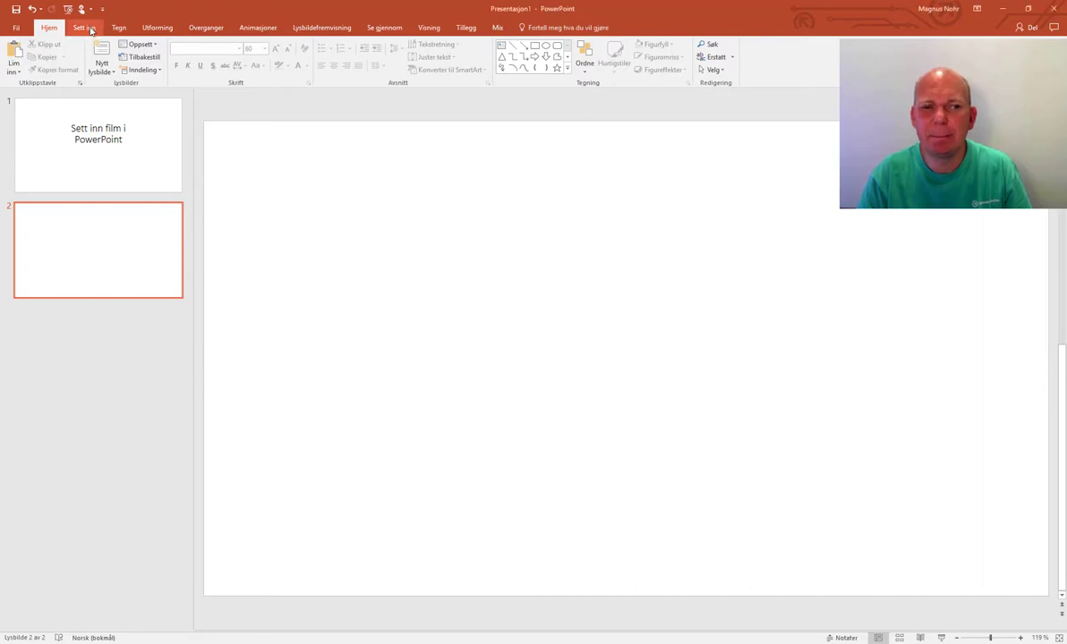
- Expand the Video dropdown in the Medier group of the Sett inn tab on slide 2
{"action": "left_click", "coordinate": [90, 31]}
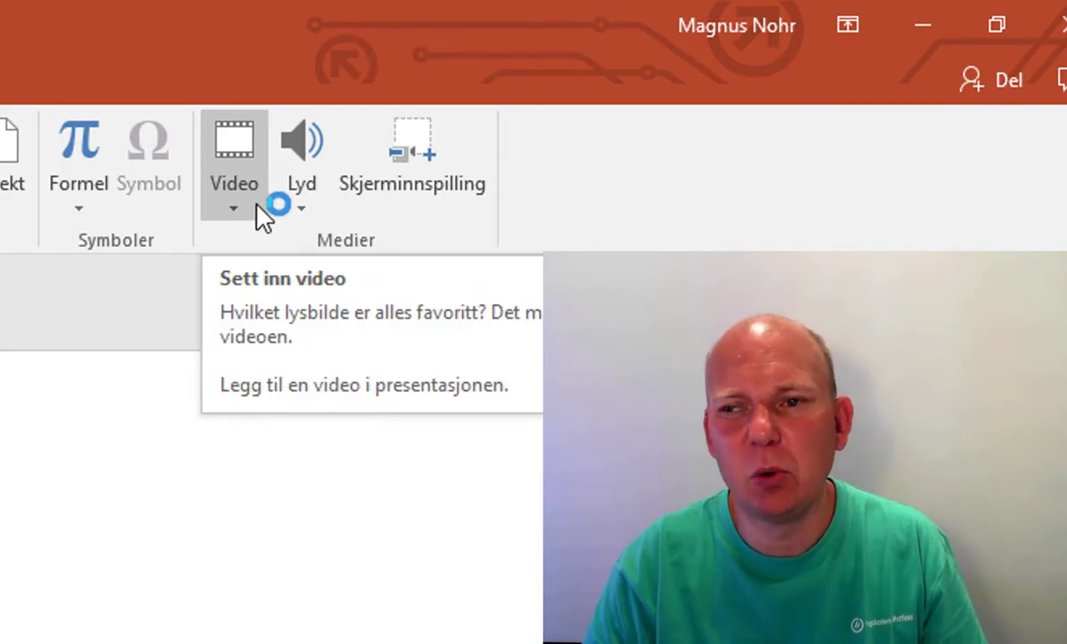
{"action": "left_click", "coordinate": [257, 205]}
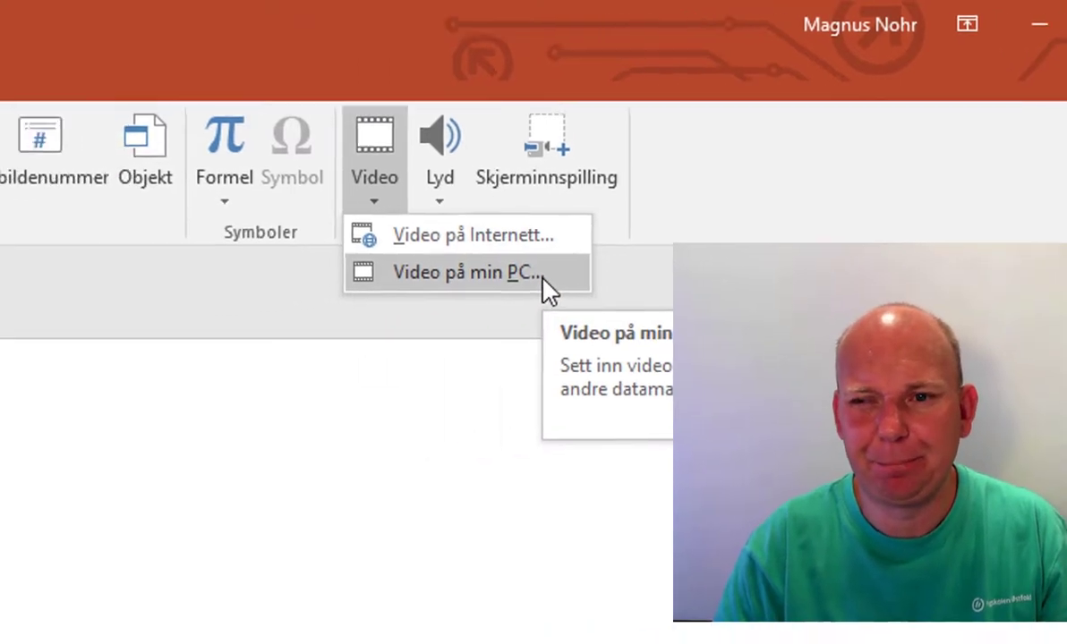
- Insert Remmen.mp4 from the Videoer folder onto slide 2 using Video på min PC
{"action": "left_click", "coordinate": [409, 284]}
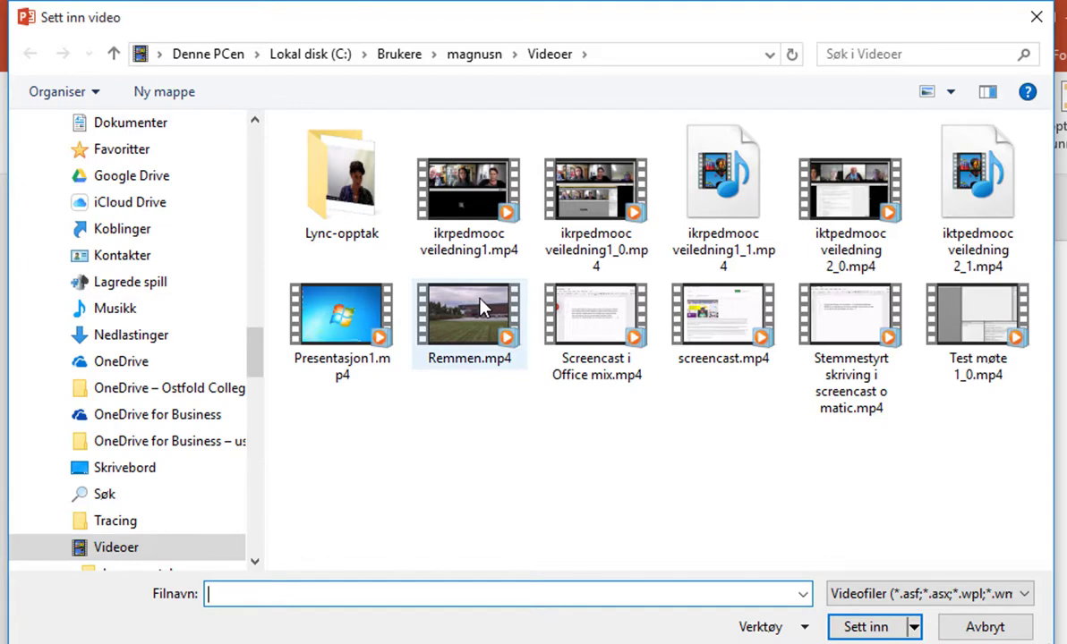
{"action": "left_click", "coordinate": [464, 323]}
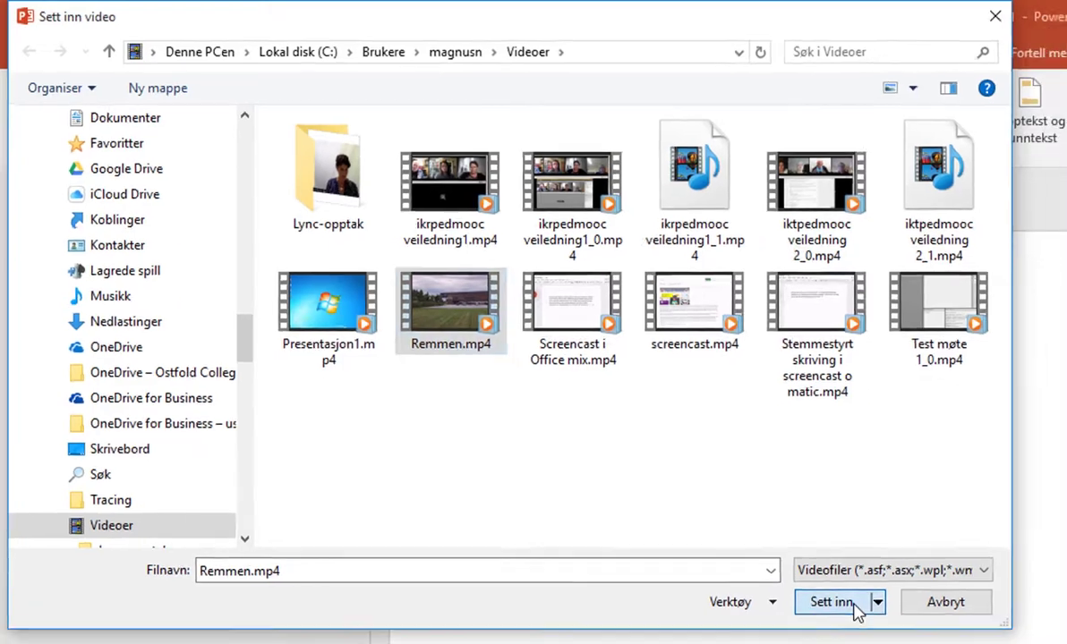
{"action": "left_click", "coordinate": [891, 629]}
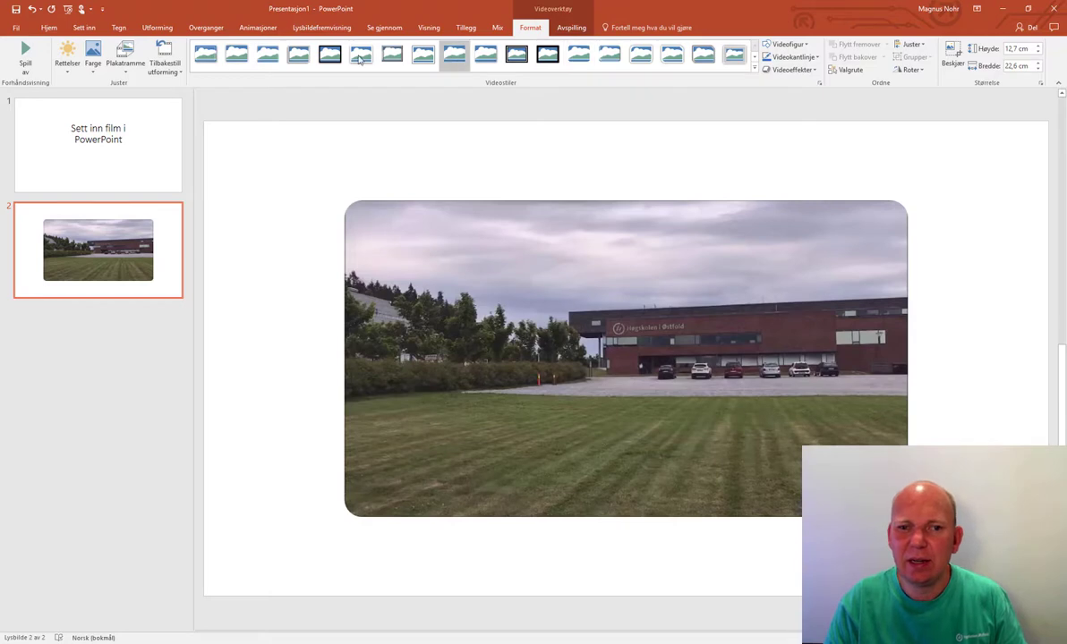
- Replace the video's tilted 3D look with the first, plain Videostiler style
{"action": "left_click", "coordinate": [754, 70]}
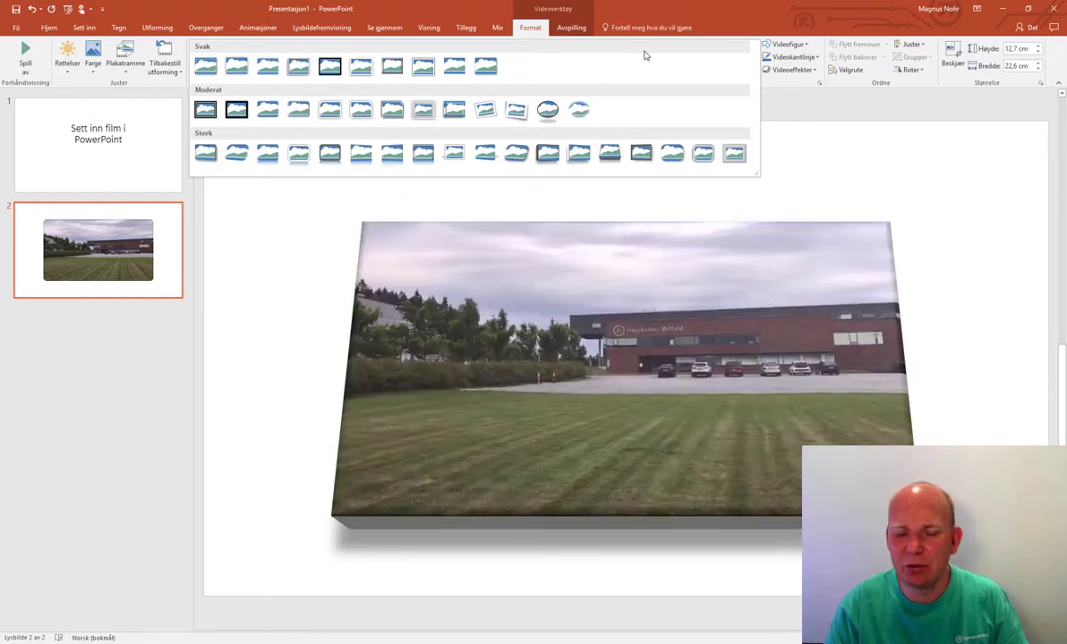
{"action": "key", "text": "Escape"}
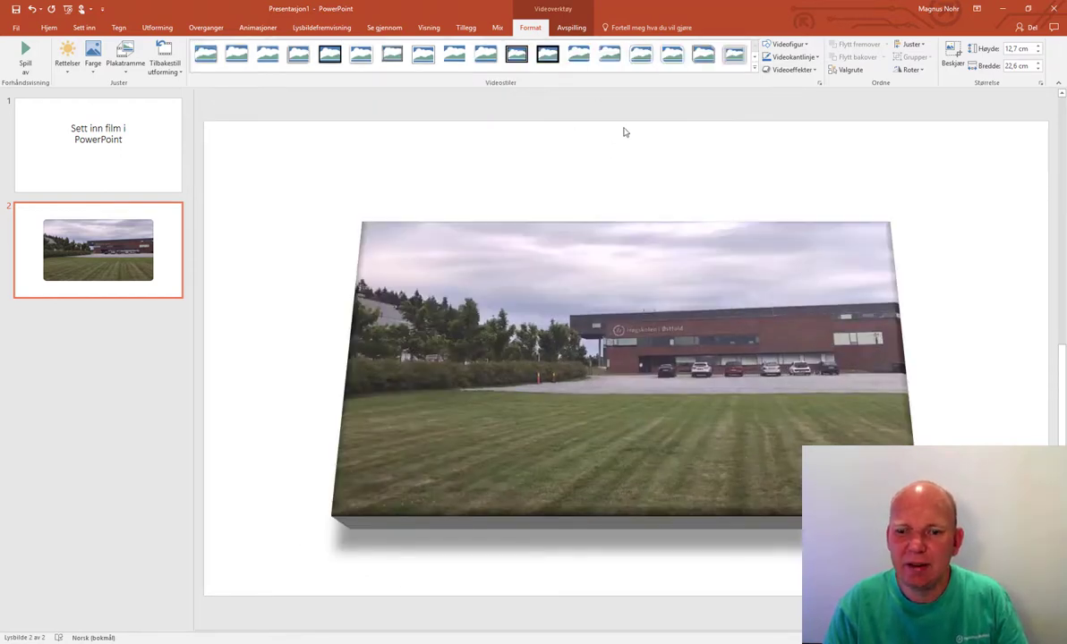
{"action": "left_click", "coordinate": [198, 59]}
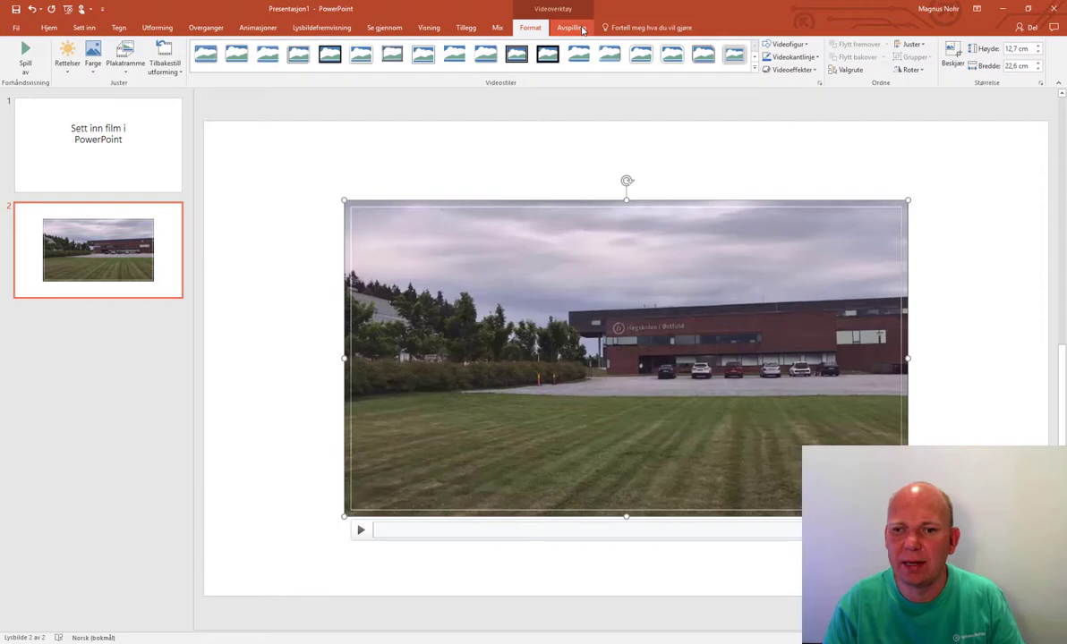
- On Avspilling, set Start to Automatisk and tick Spill av på full skjerm
{"action": "left_click", "coordinate": [582, 30]}
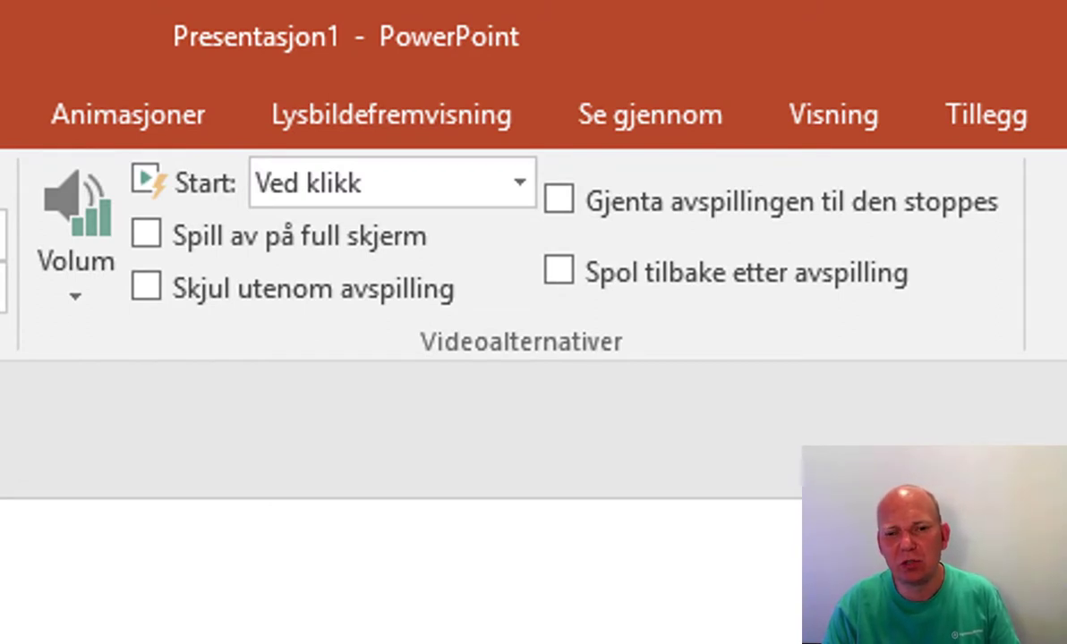
{"action": "left_click", "coordinate": [466, 192]}
{"action": "left_click", "coordinate": [452, 250]}
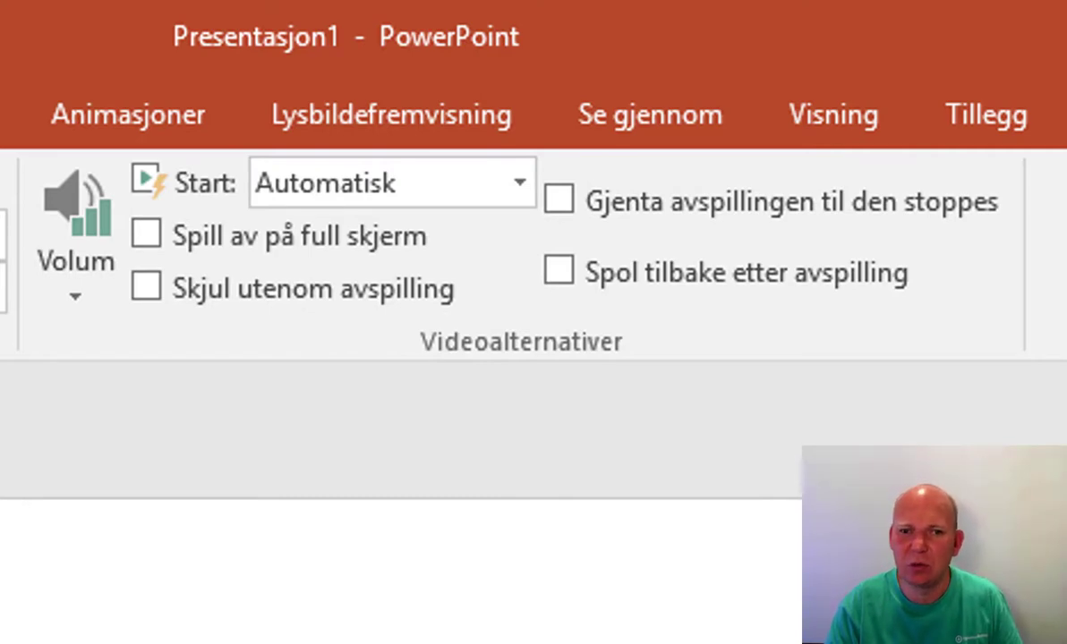
{"action": "left_click", "coordinate": [150, 236]}
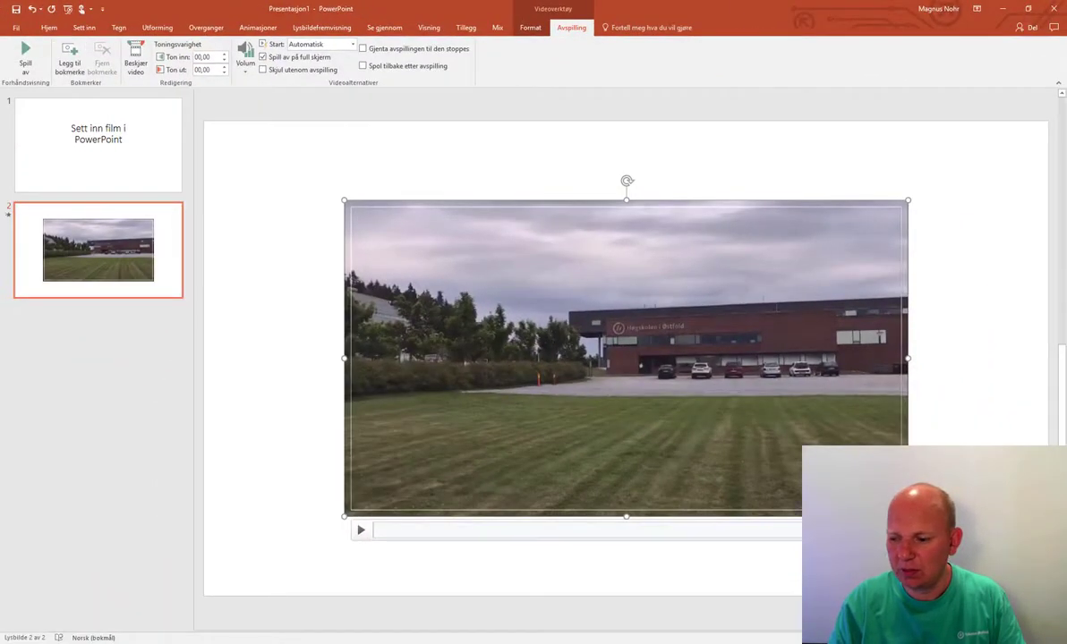
- Run the slideshow from slide 2 in full slideshow view, then end it with Esc
{"action": "key", "text": "alt+F5"}
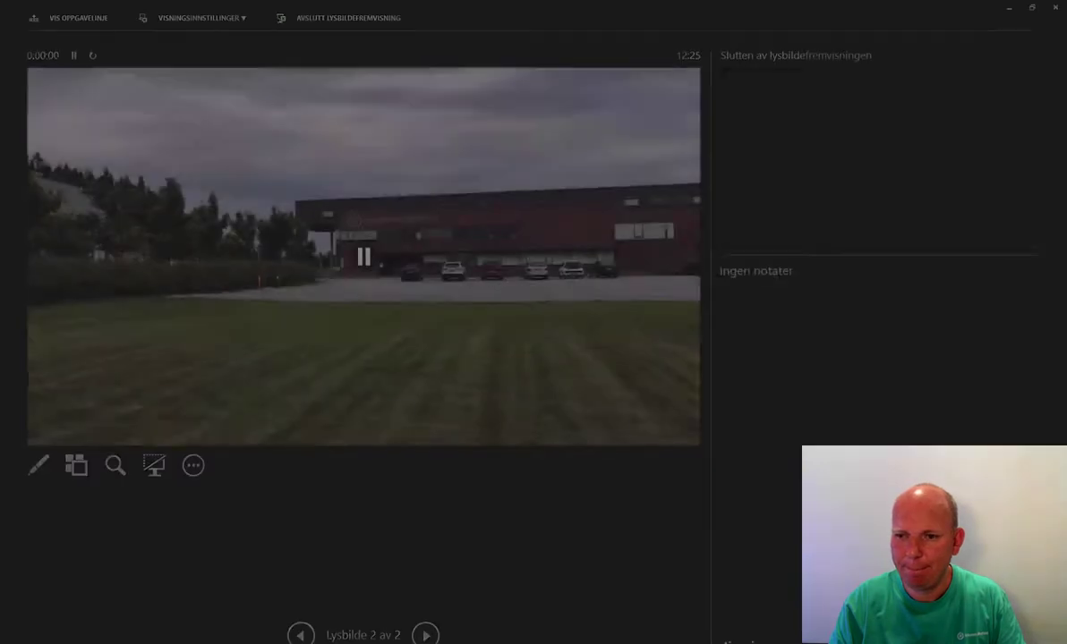
{"action": "left_click", "coordinate": [170, 20]}
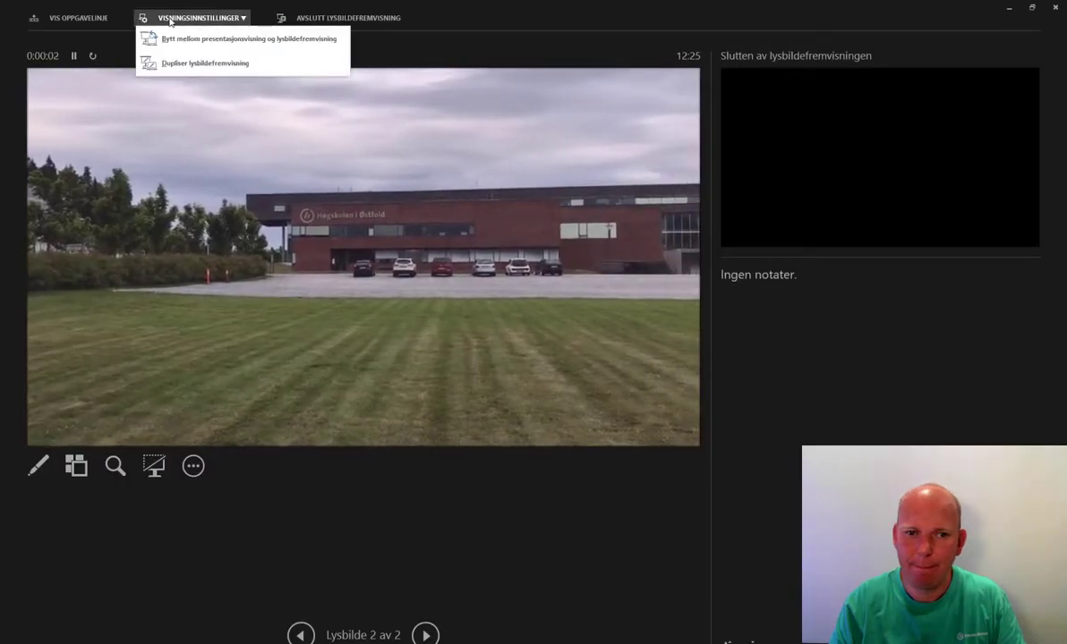
{"action": "left_click", "coordinate": [181, 39]}
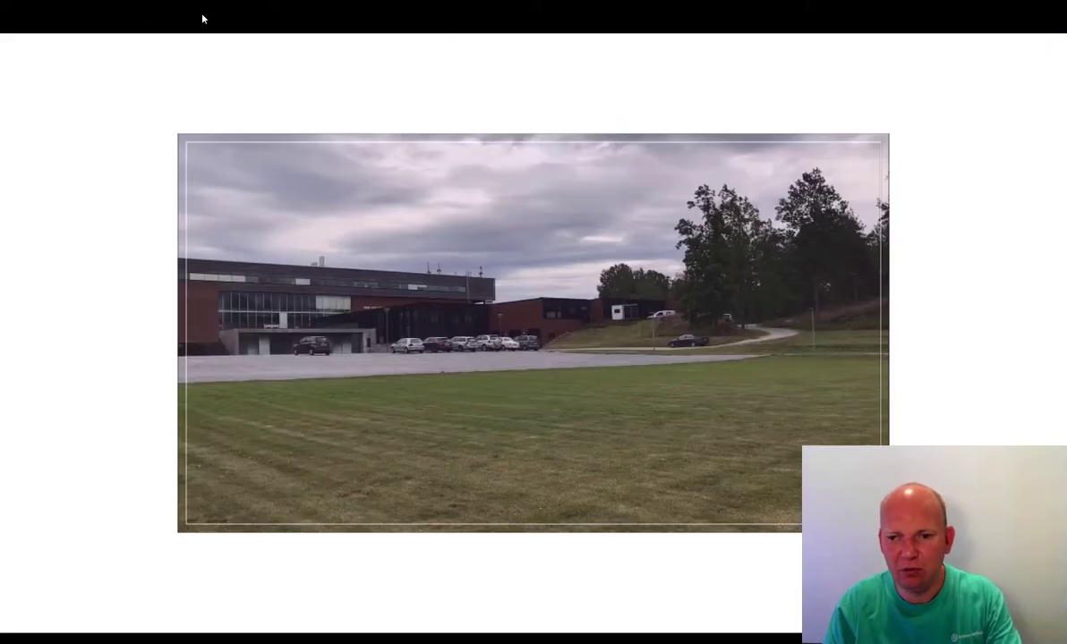
{"action": "key", "text": "Escape"}
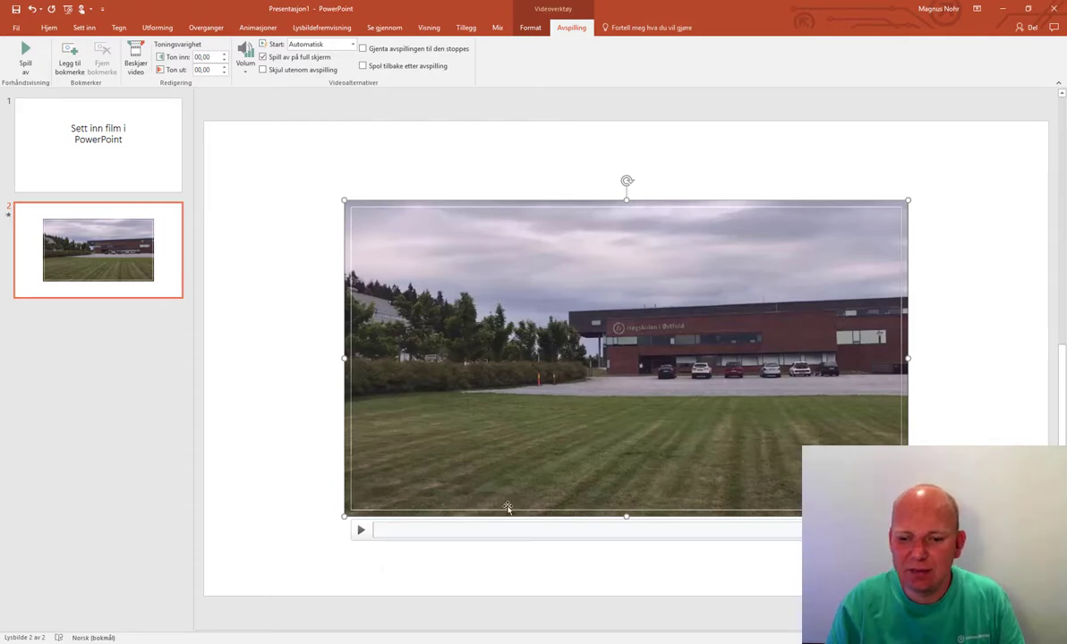
- Play the video, jump ahead, and add Bokmerke 1 at 00:05.33
{"action": "left_click", "coordinate": [360, 531]}
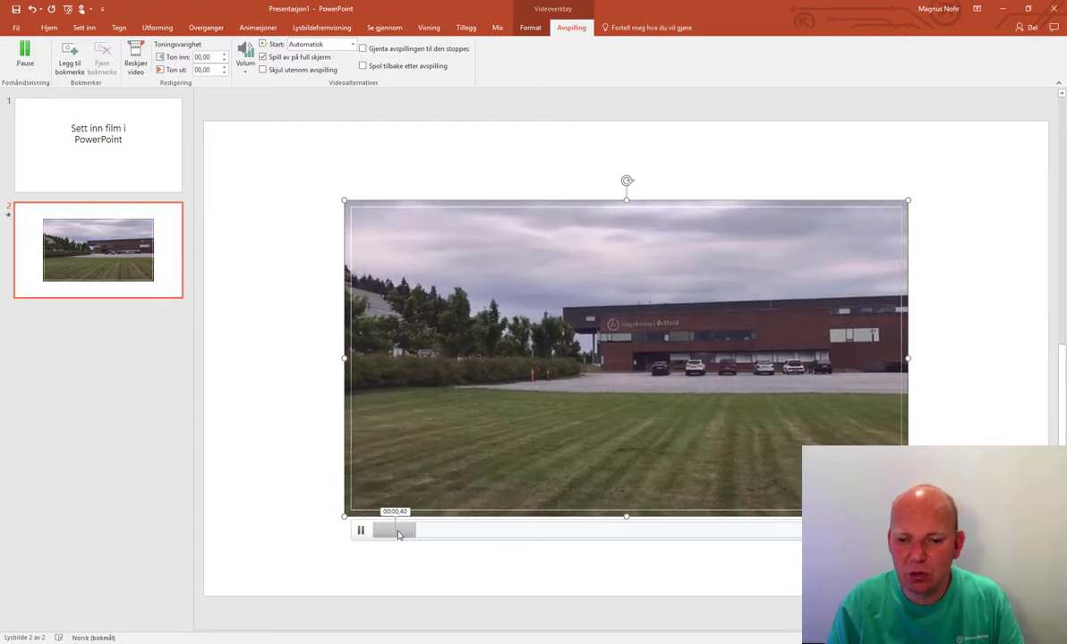
{"action": "left_click", "coordinate": [592, 537]}
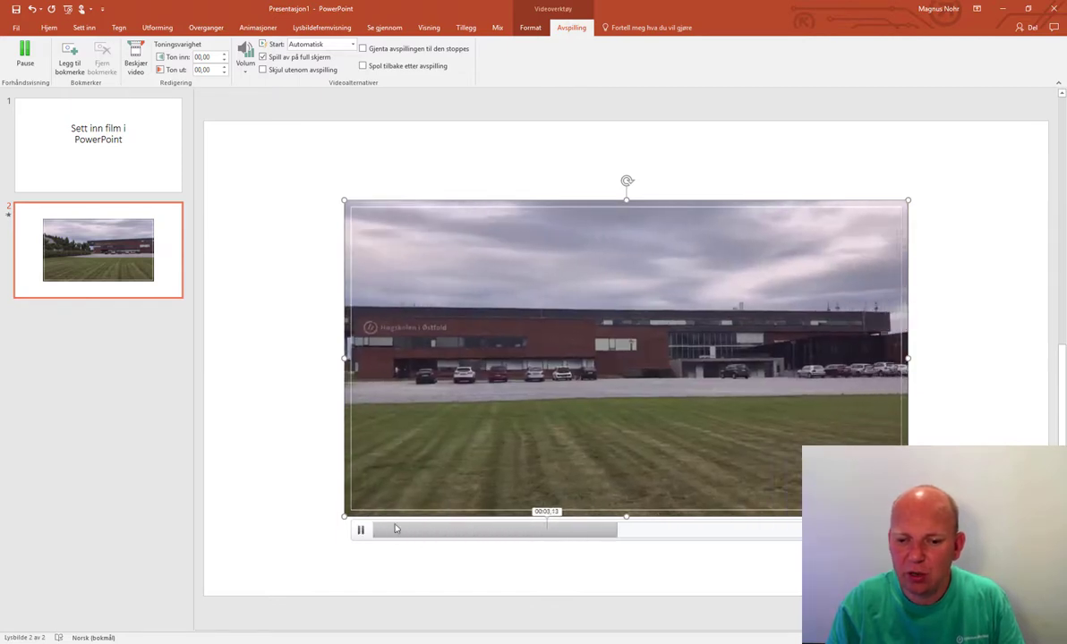
{"action": "left_click", "coordinate": [361, 530]}
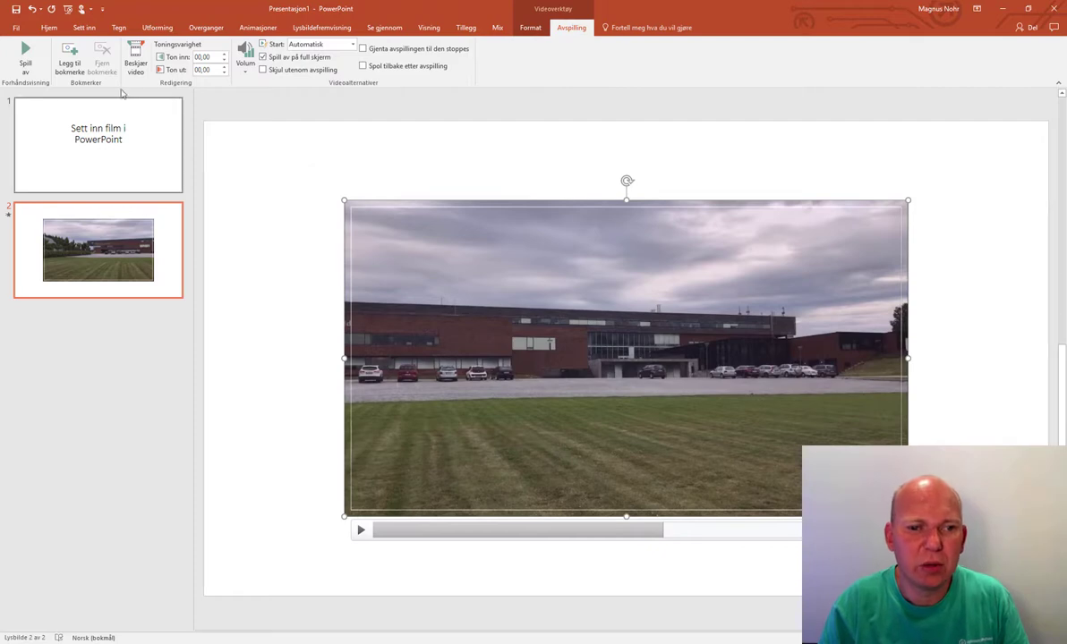
{"action": "left_click", "coordinate": [73, 65]}
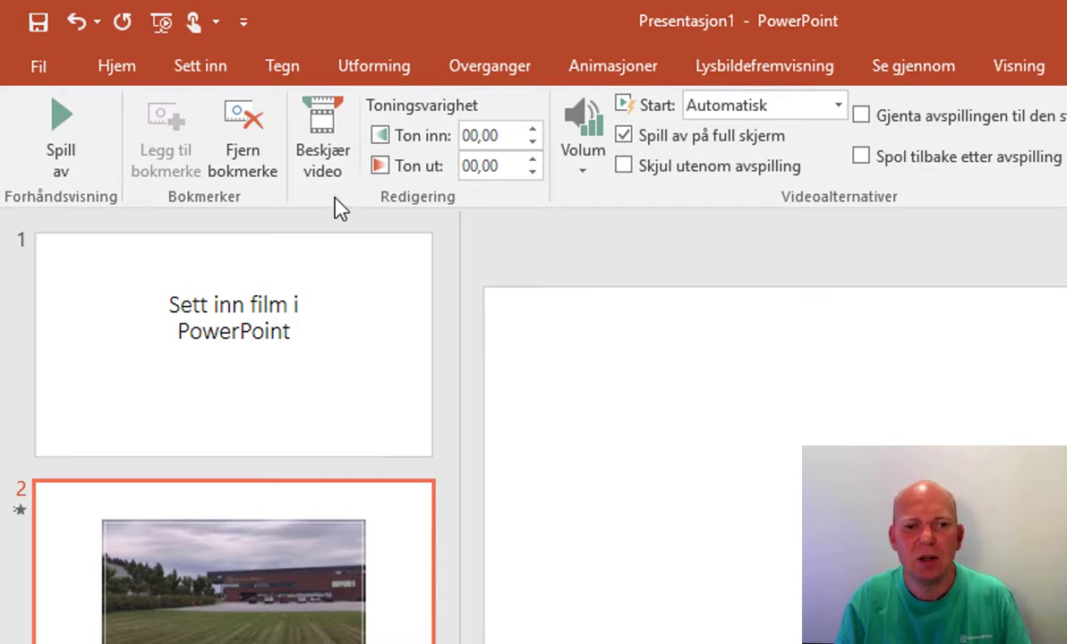
- Trim the video with Beskjær video so it starts at 00:04,160
{"action": "left_click", "coordinate": [318, 156]}
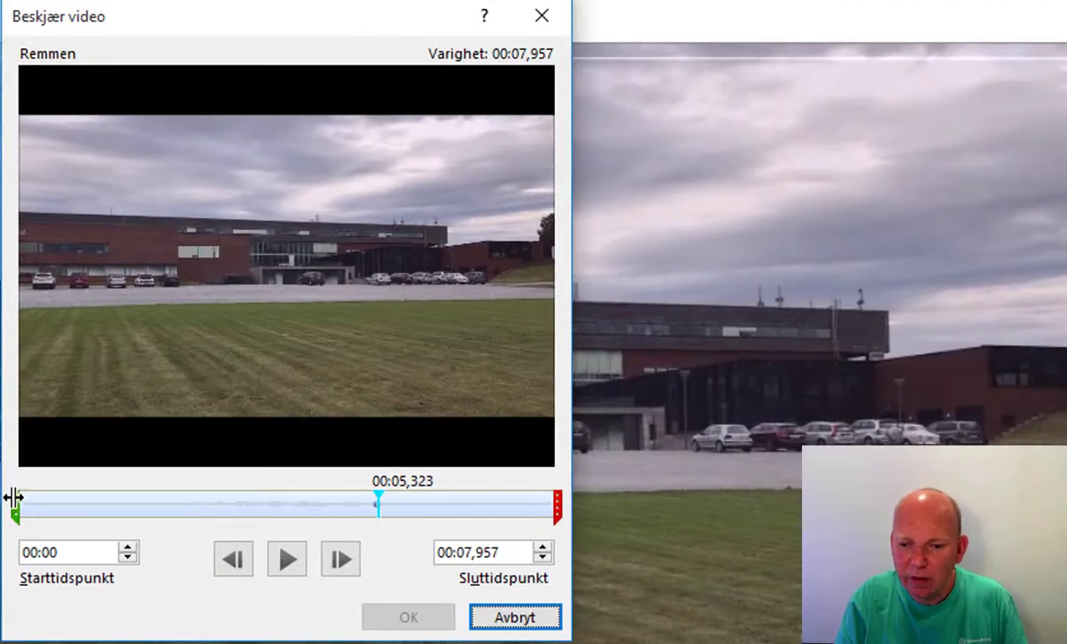
{"action": "left_click", "coordinate": [13, 498]}
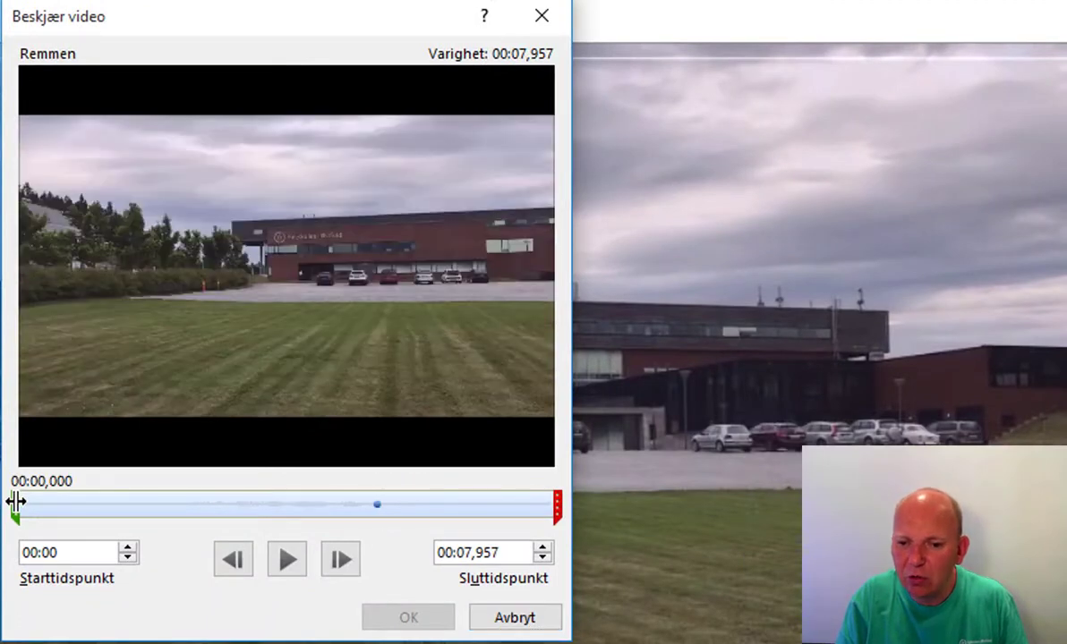
{"action": "left_click_drag", "start_coordinate": [23, 498], "coordinate": [297, 510]}
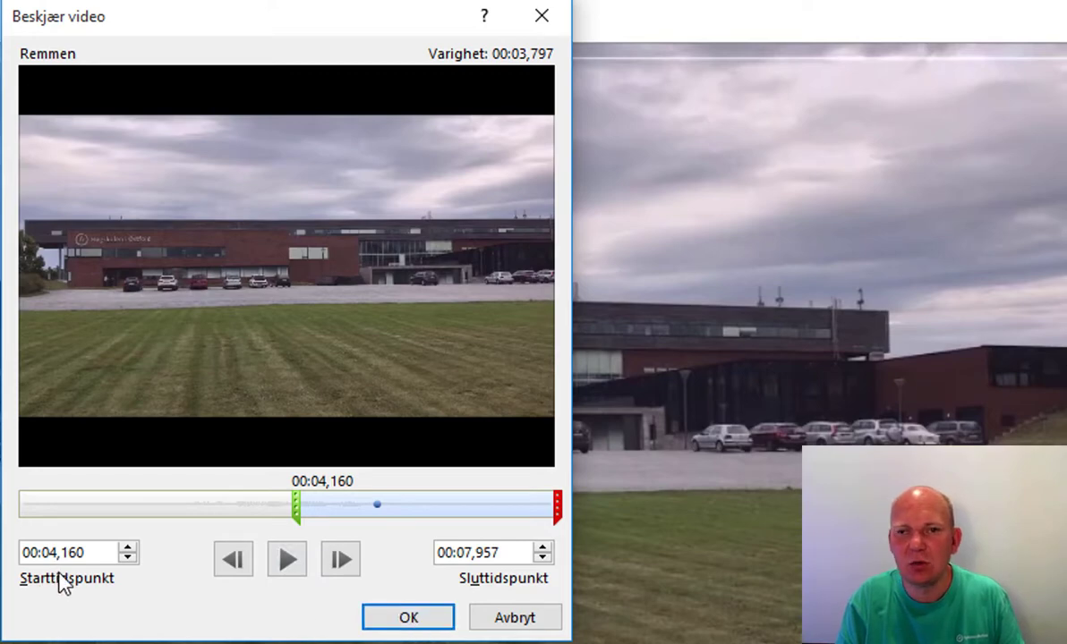
{"action": "left_click", "coordinate": [403, 624]}
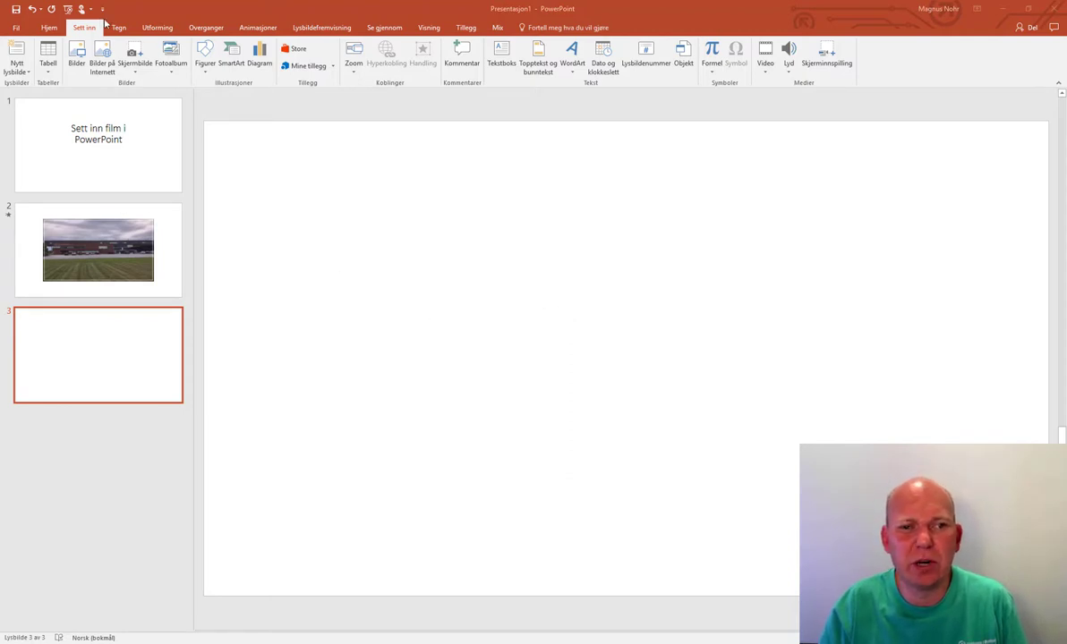
- Choose Video på Internett... from the Video dropdown for slide 3
{"action": "left_click", "coordinate": [766, 70]}
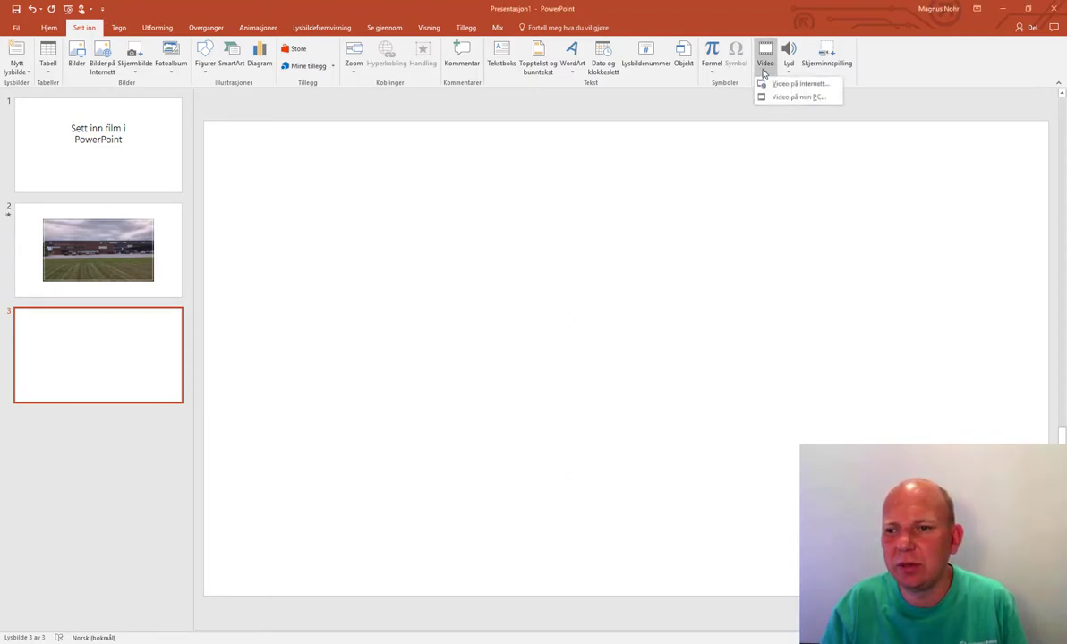
{"action": "left_click", "coordinate": [830, 87]}
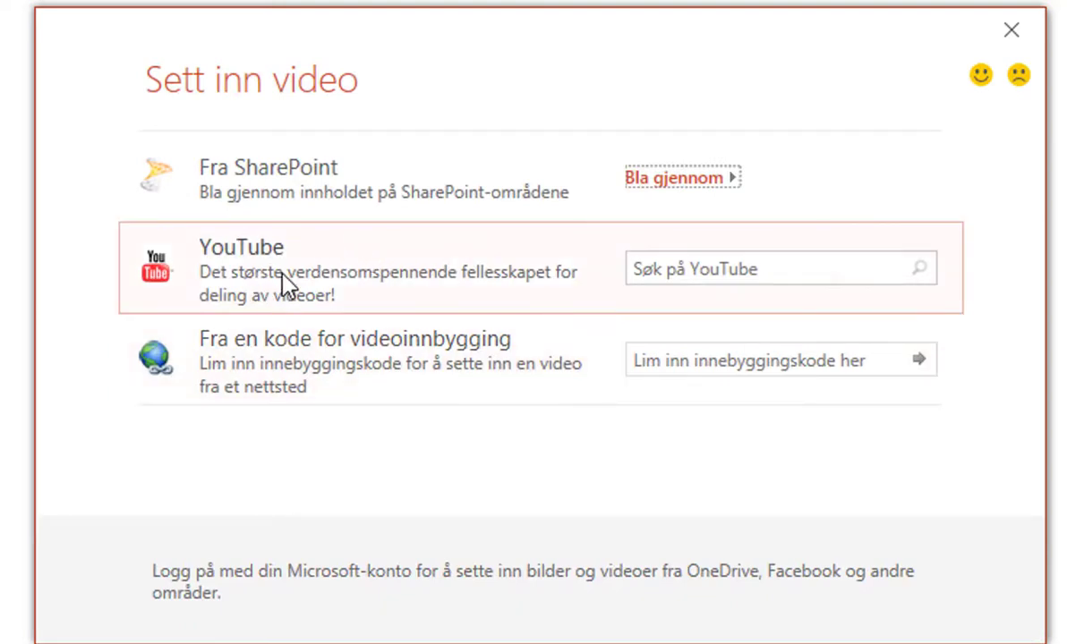
- Search YouTube for 'samskriving' and select the Word - Samskriving video
{"action": "left_click", "coordinate": [662, 269]}
{"action": "type", "text": "samskrving"}
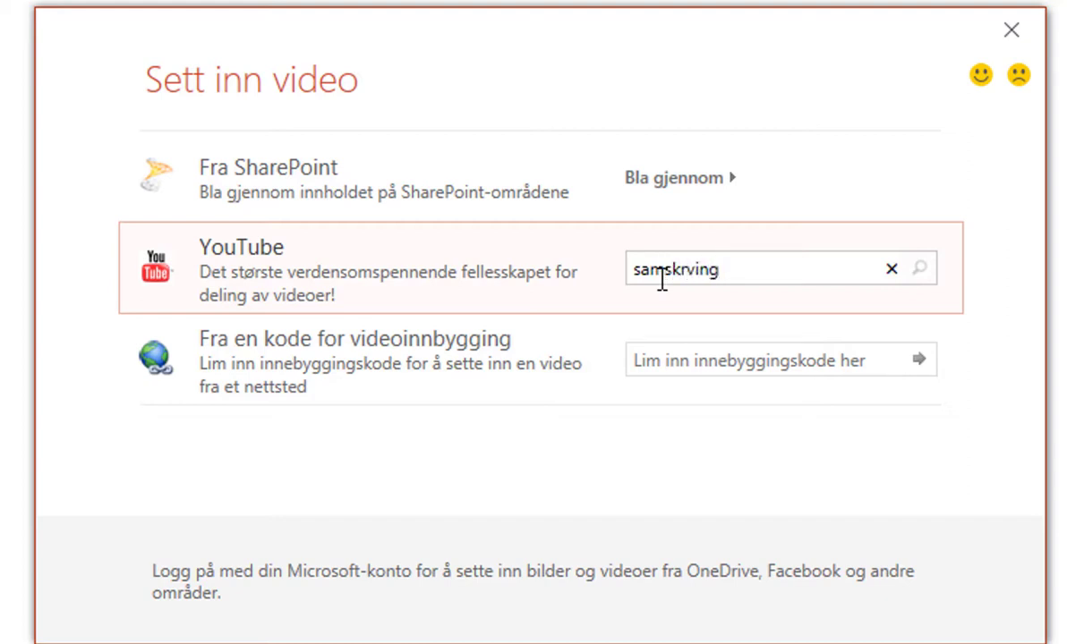
{"action": "key", "text": "Return"}
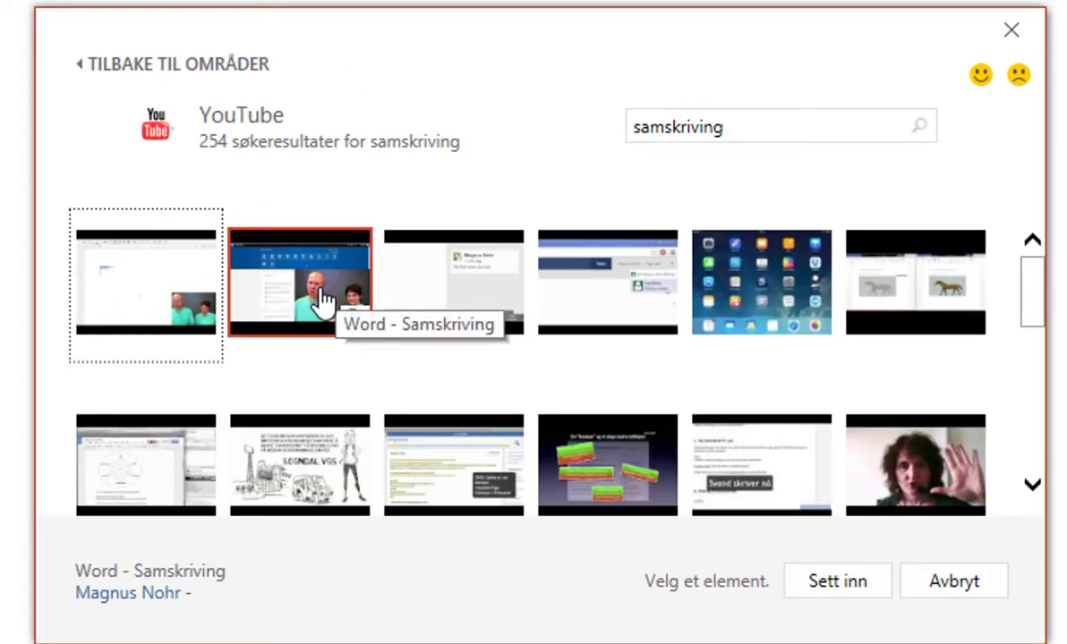
{"action": "left_click", "coordinate": [318, 291]}
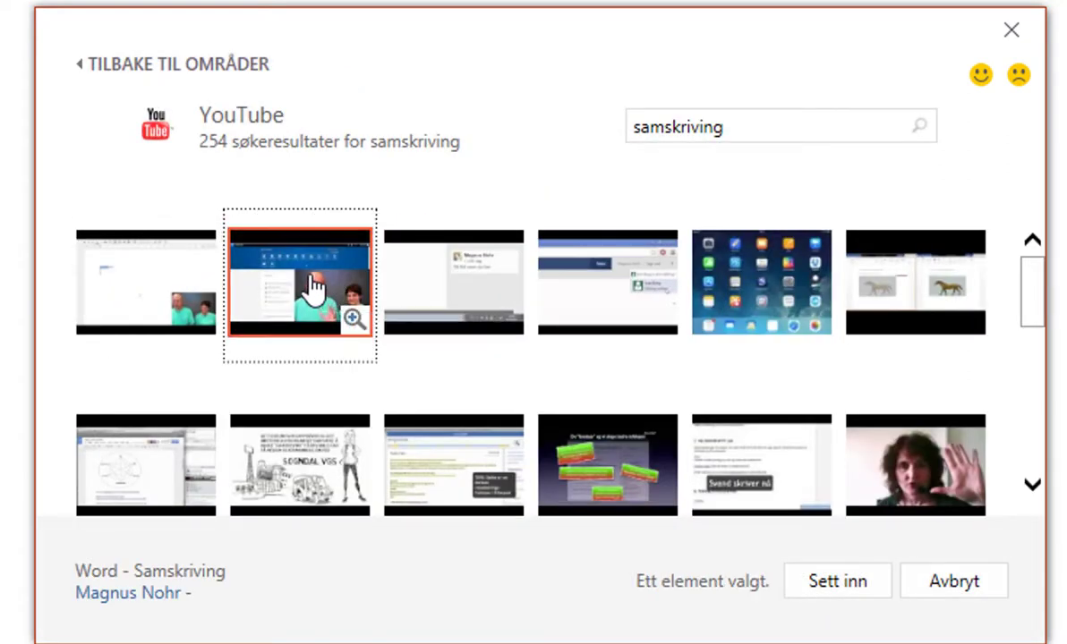
- Insert the video, move it to the upper left, and enlarge it to 18,97 × 25,29 cm
{"action": "left_click", "coordinate": [848, 588]}
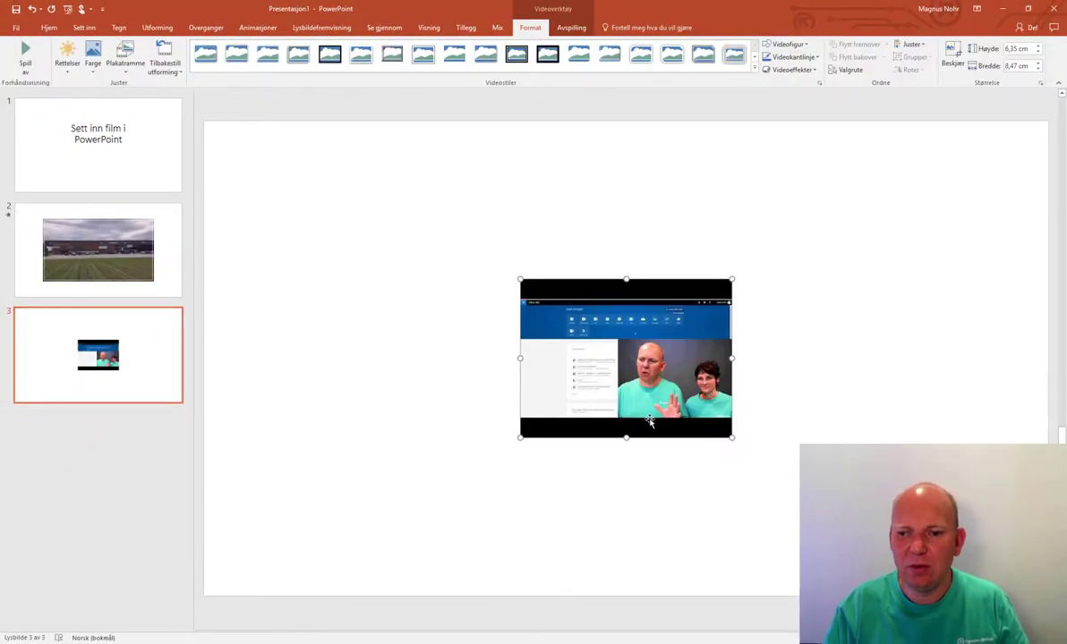
{"action": "mouse_move", "coordinate": [624, 433]}
{"action": "left_mouse_down"}
{"action": "mouse_move", "coordinate": [284, 221]}
{"action": "mouse_move", "coordinate": [316, 197]}
{"action": "left_mouse_up"}
{"action": "left_click_drag", "start_coordinate": [473, 284], "coordinate": [889, 420]}
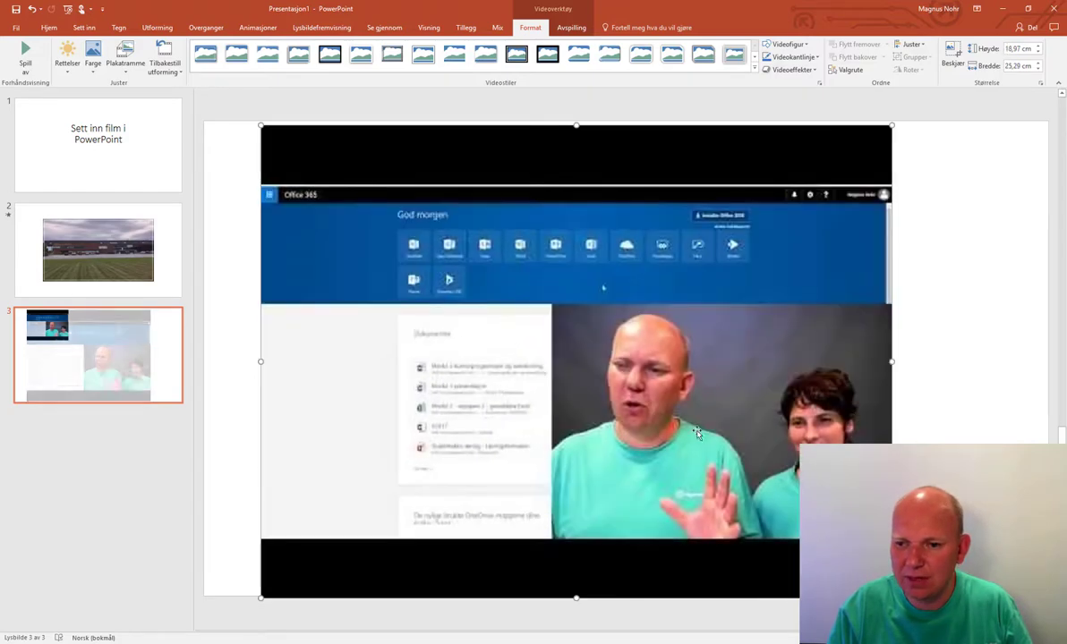
{"action": "left_click_drag", "start_coordinate": [524, 412], "coordinate": [553, 412]}
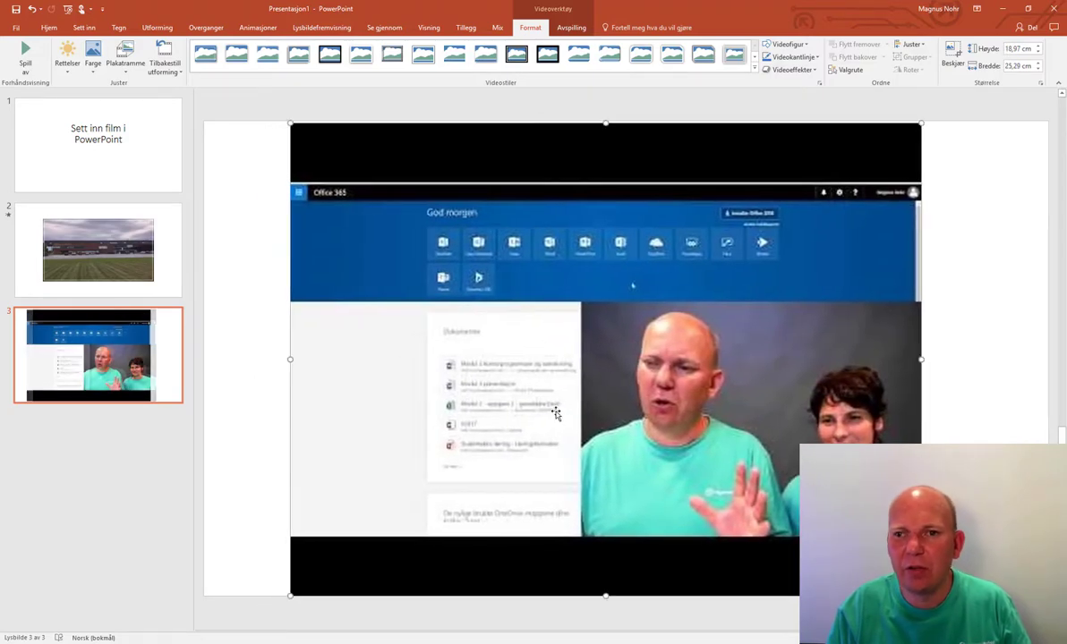
- Set the slide 3 video to start Automatisk, then add a blank slide 4 after it
{"action": "left_click", "coordinate": [576, 28]}
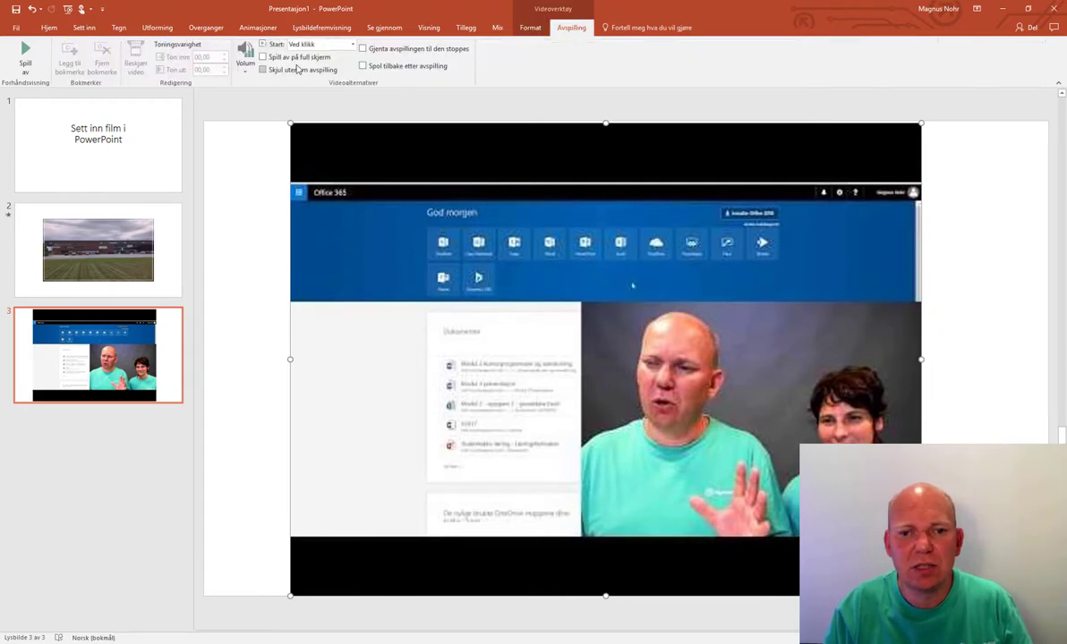
{"action": "left_click", "coordinate": [352, 44]}
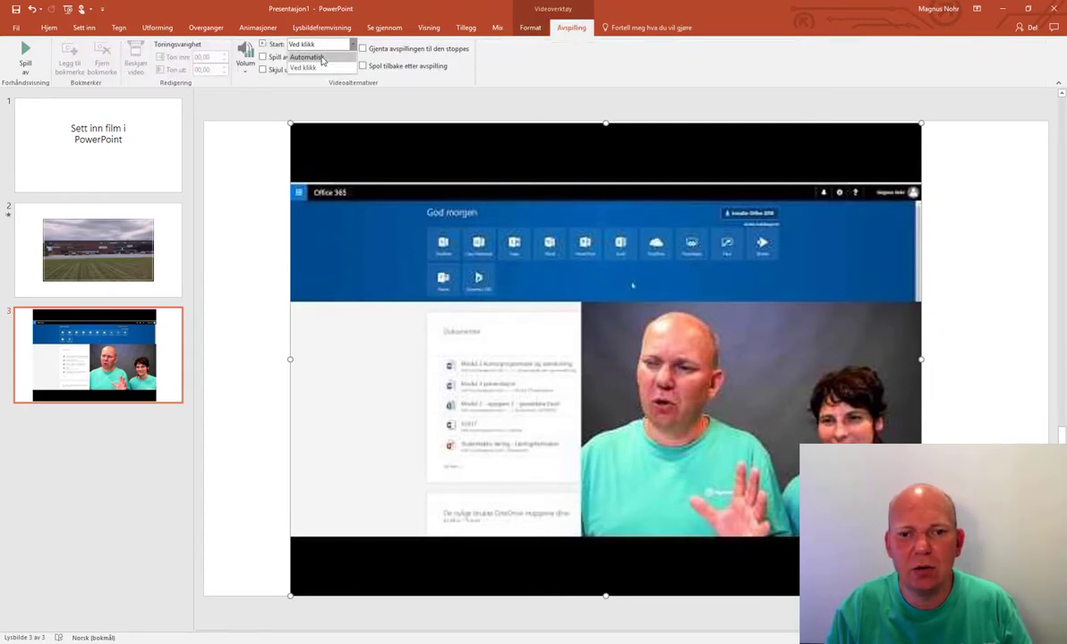
{"action": "left_click", "coordinate": [293, 61]}
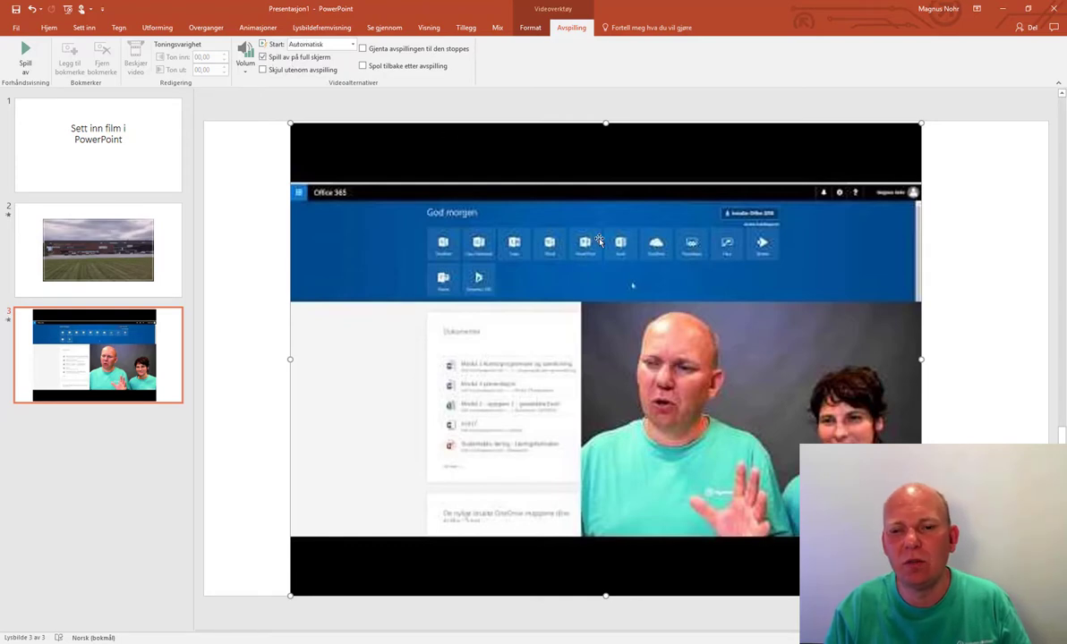
{"action": "left_click", "coordinate": [80, 417]}
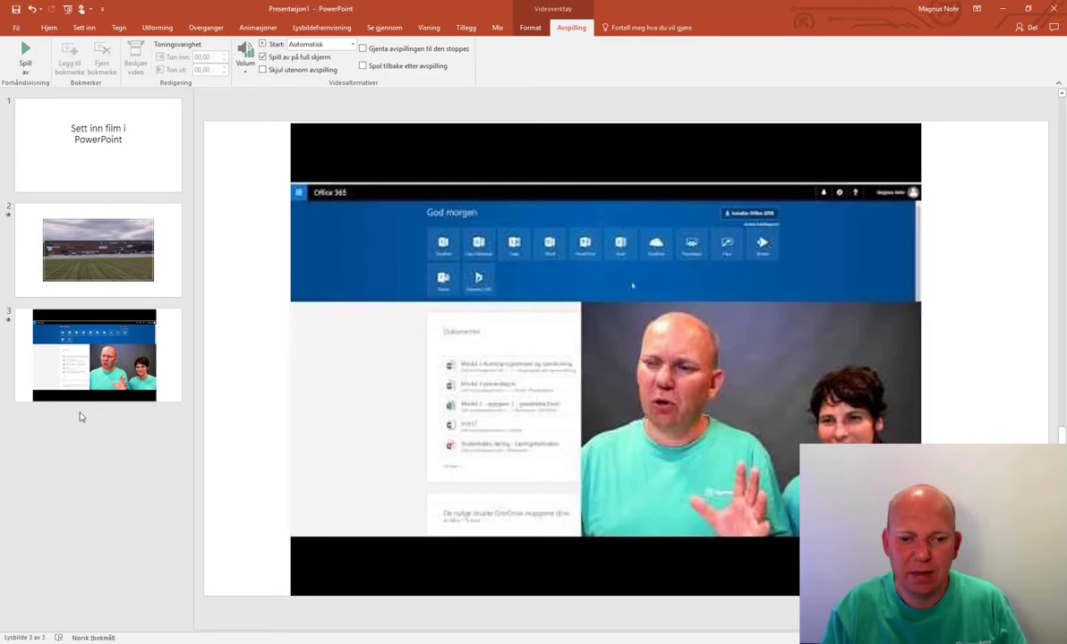
{"action": "key", "text": "Return"}
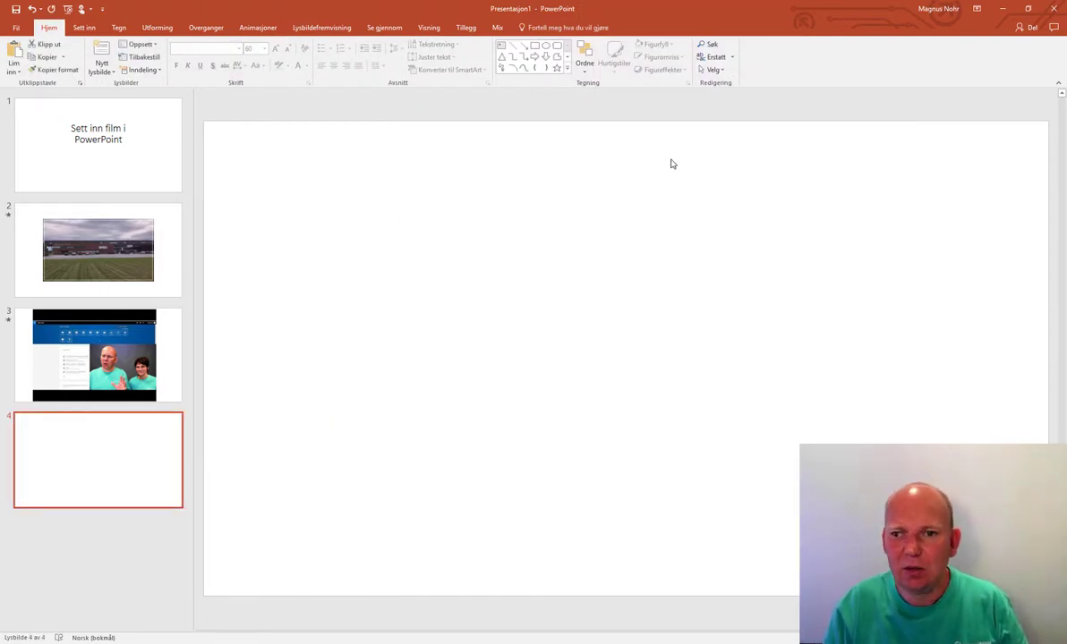
- Open Sett inn > Video > Video på Internett and focus the embed-code field
{"action": "left_click", "coordinate": [84, 27]}
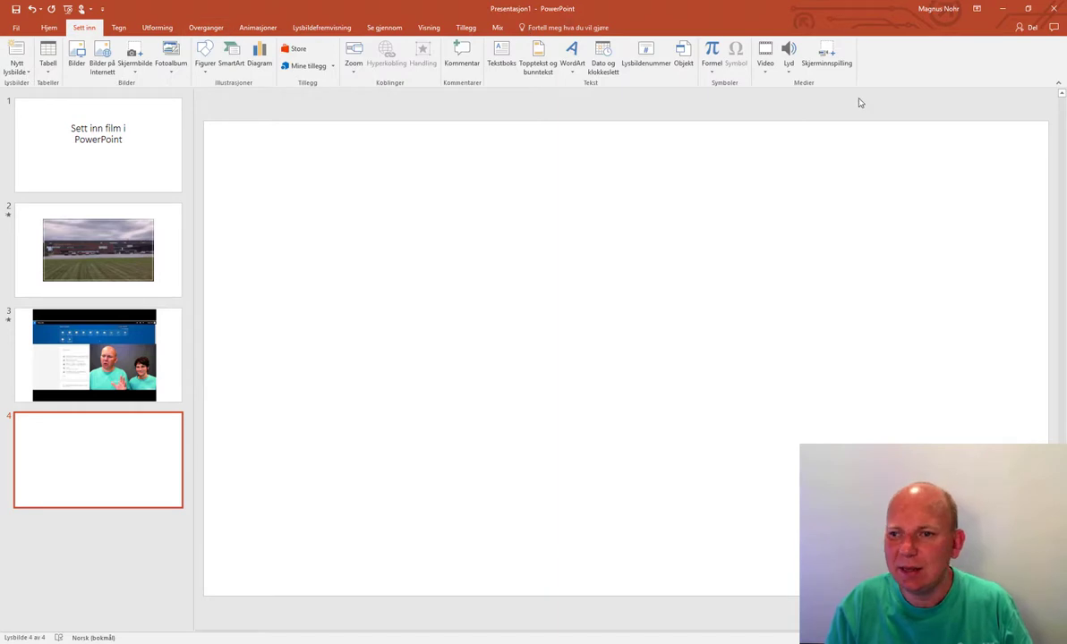
{"action": "left_click", "coordinate": [765, 65]}
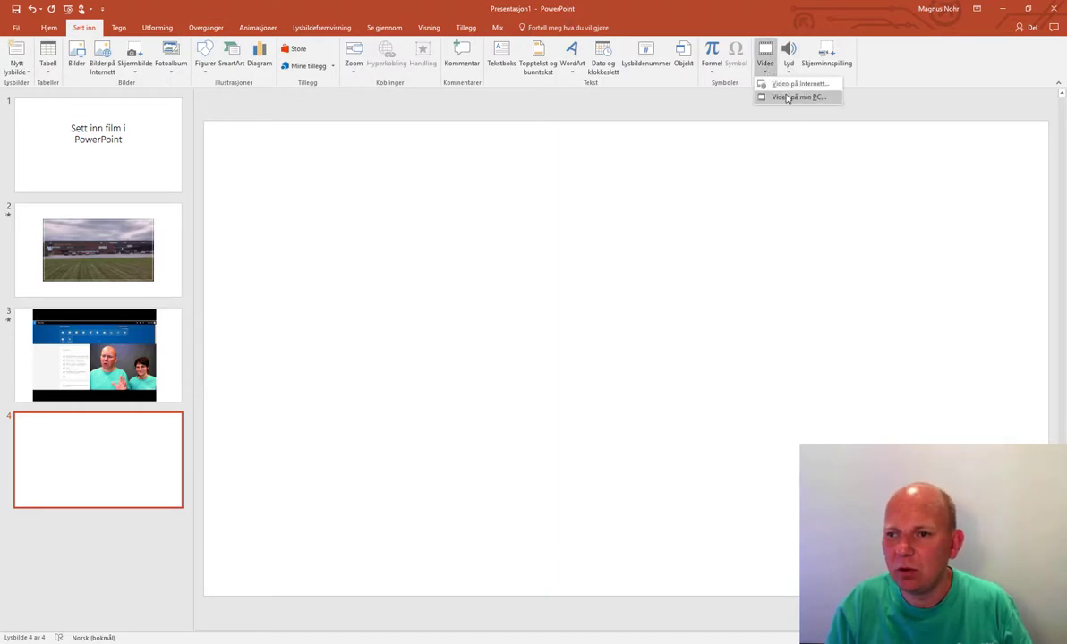
{"action": "left_click", "coordinate": [795, 84]}
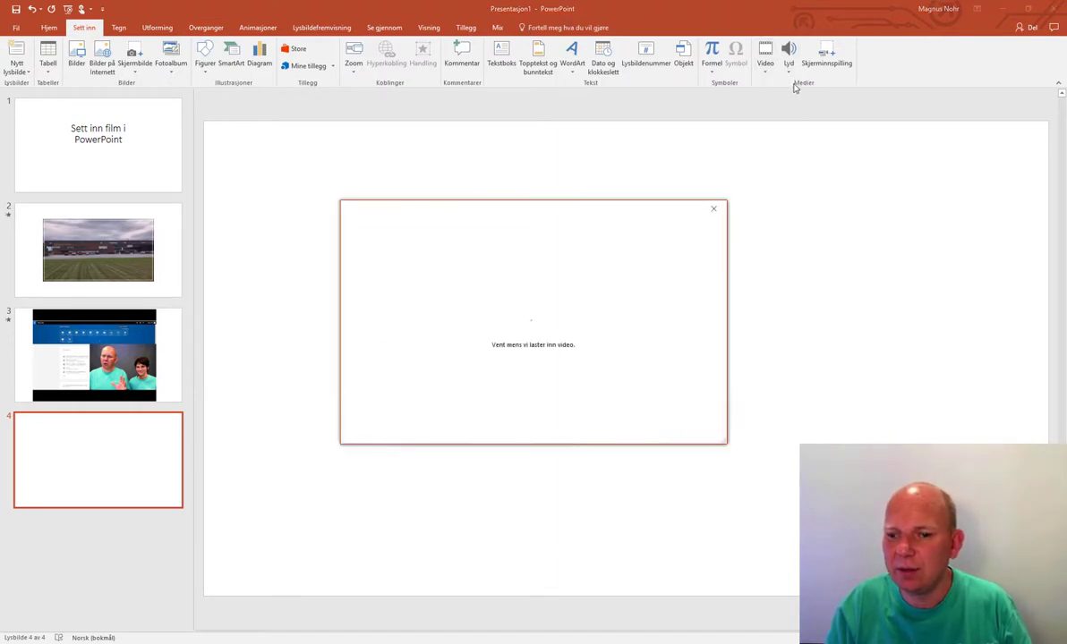
{"action": "left_click", "coordinate": [573, 336]}
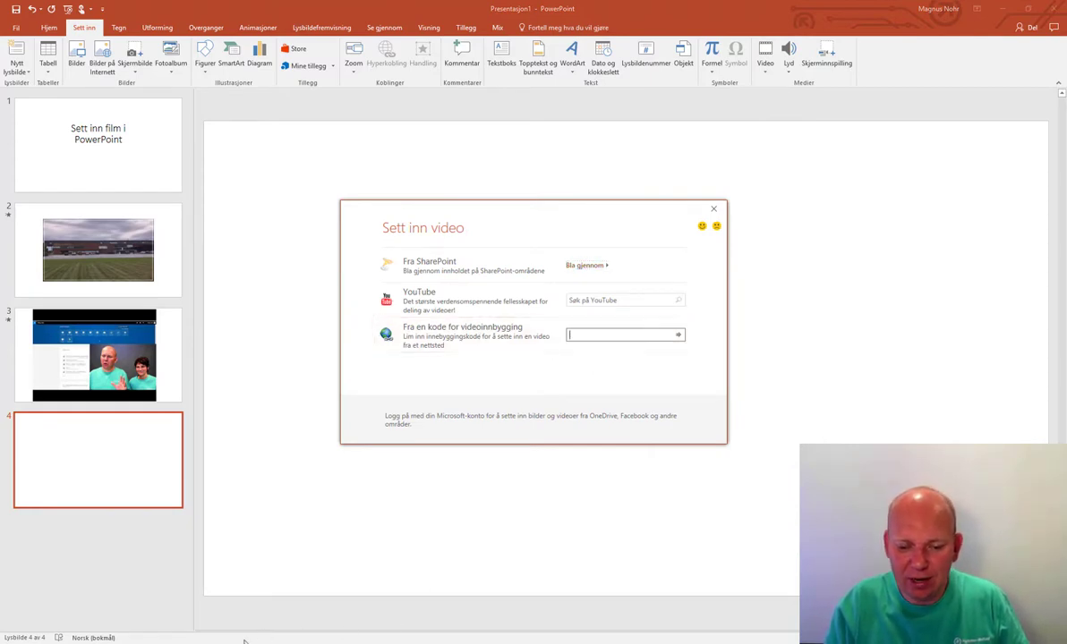
- Show the iframe embed code in the Samskriving i Google dokumenter video's YouTube share options
{"action": "key", "text": "alt+Tab"}
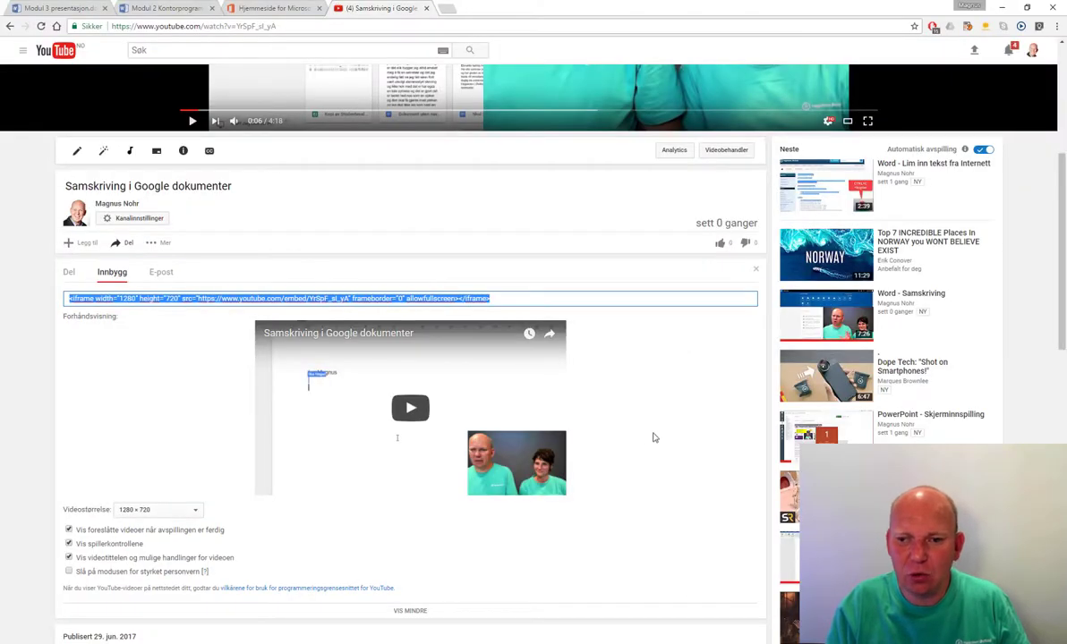
{"action": "scroll", "coordinate": [650, 435], "scroll_direction": "up", "scroll_amount": 5}
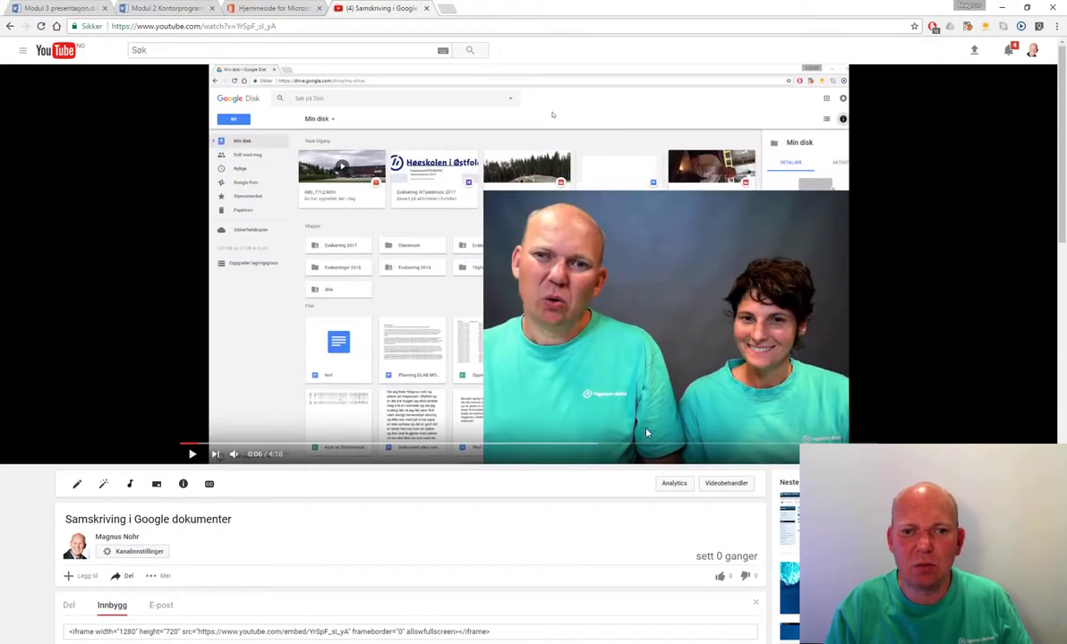
{"action": "scroll", "coordinate": [646, 433], "scroll_direction": "down", "scroll_amount": 2}
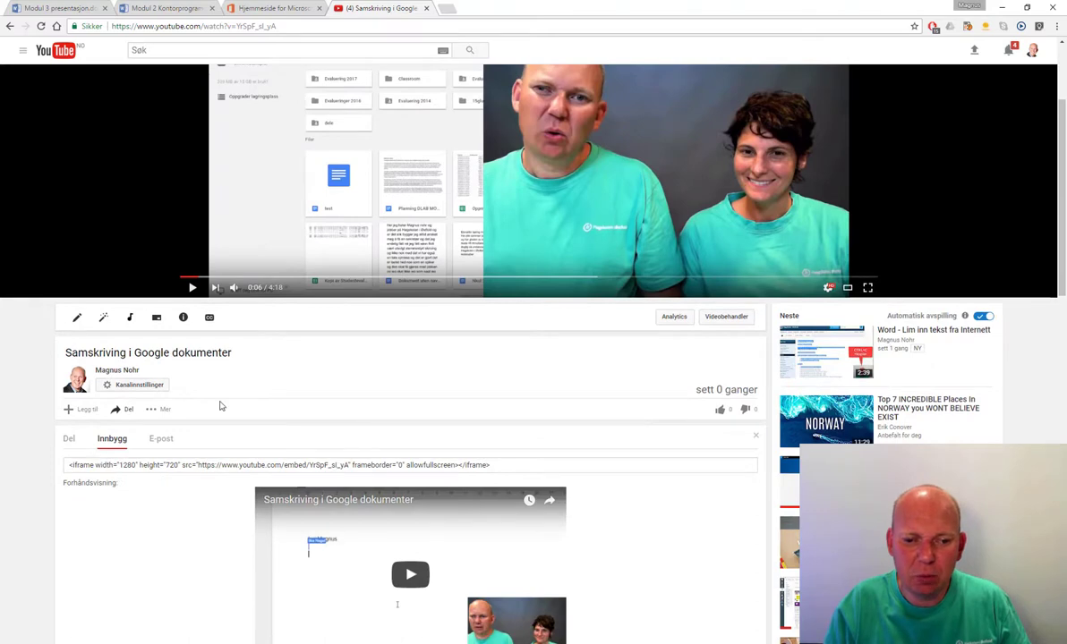
{"action": "left_click", "coordinate": [128, 410]}
{"action": "left_click", "coordinate": [128, 410]}
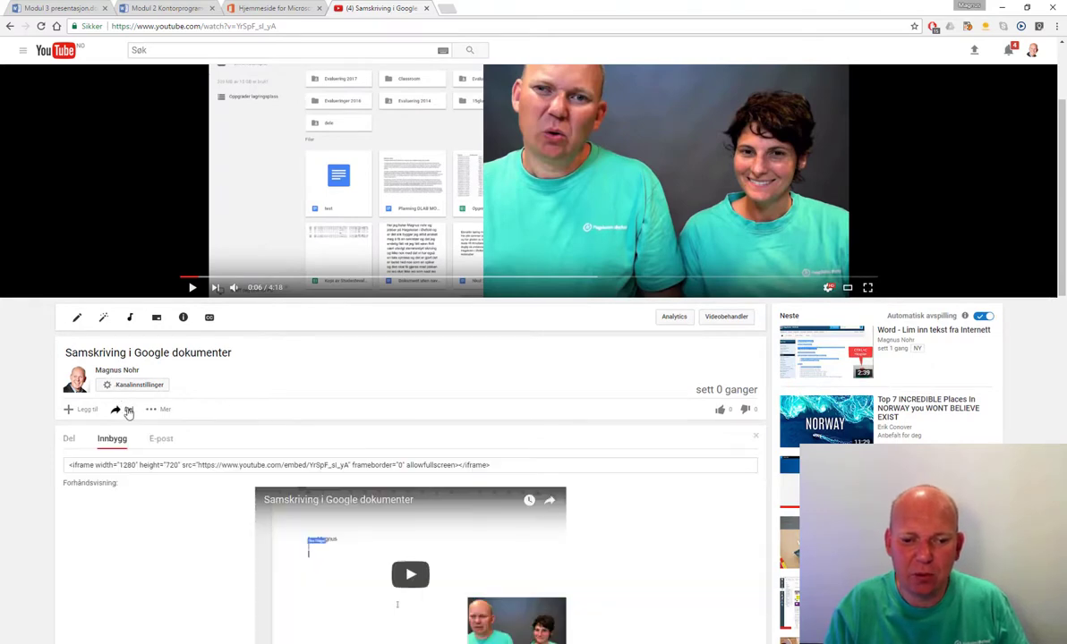
{"action": "left_click", "coordinate": [68, 438]}
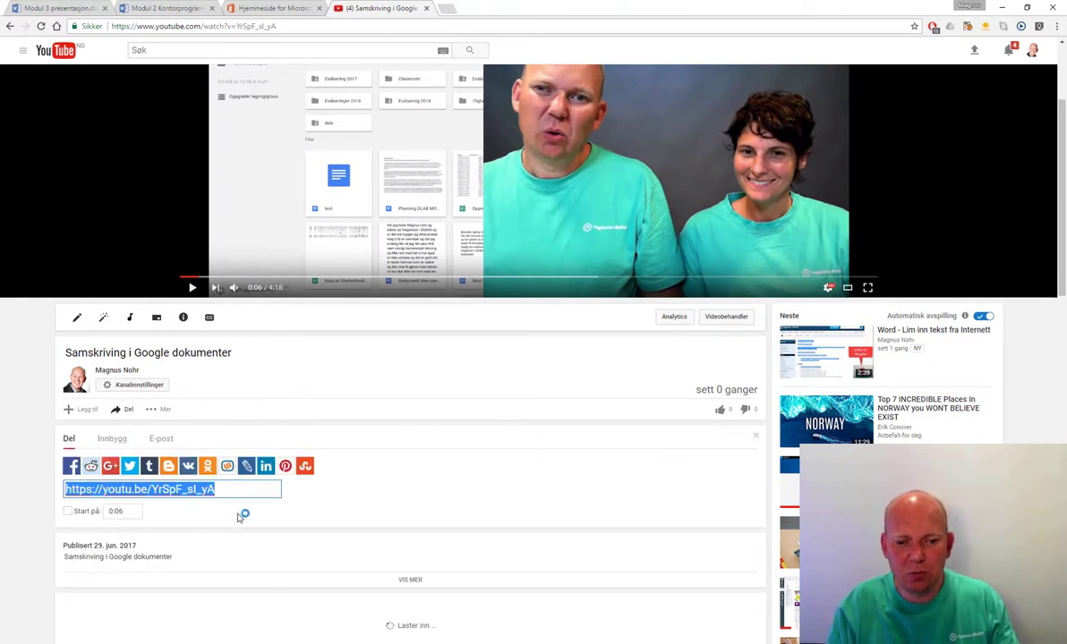
{"action": "left_click", "coordinate": [121, 442]}
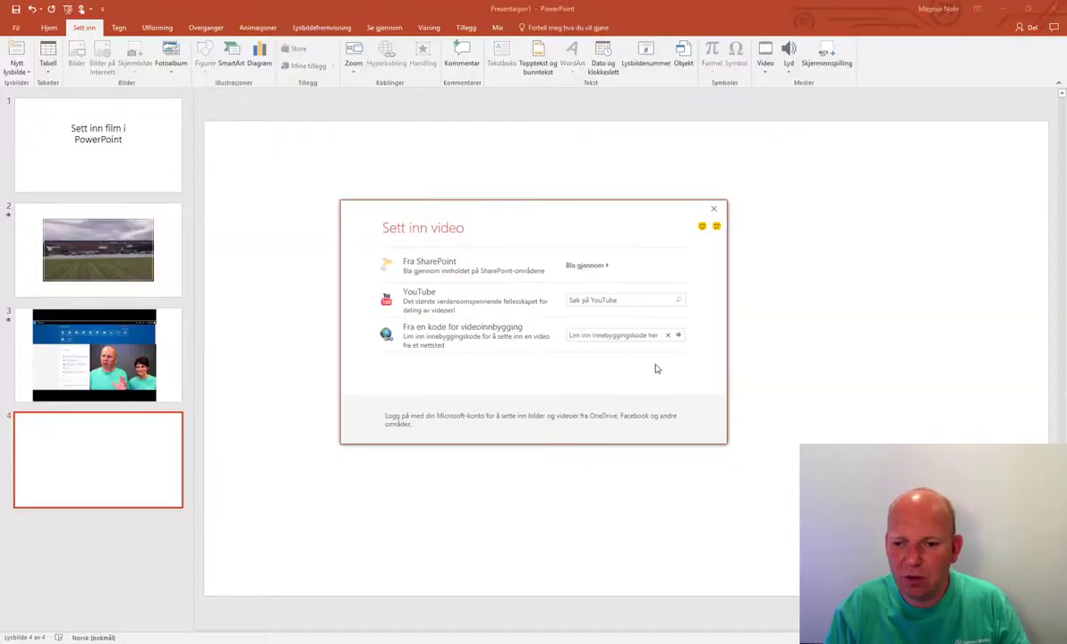
- Paste the iframe embed code to insert the YouTube video, then move it toward the upper left
{"action": "left_click", "coordinate": [609, 337]}
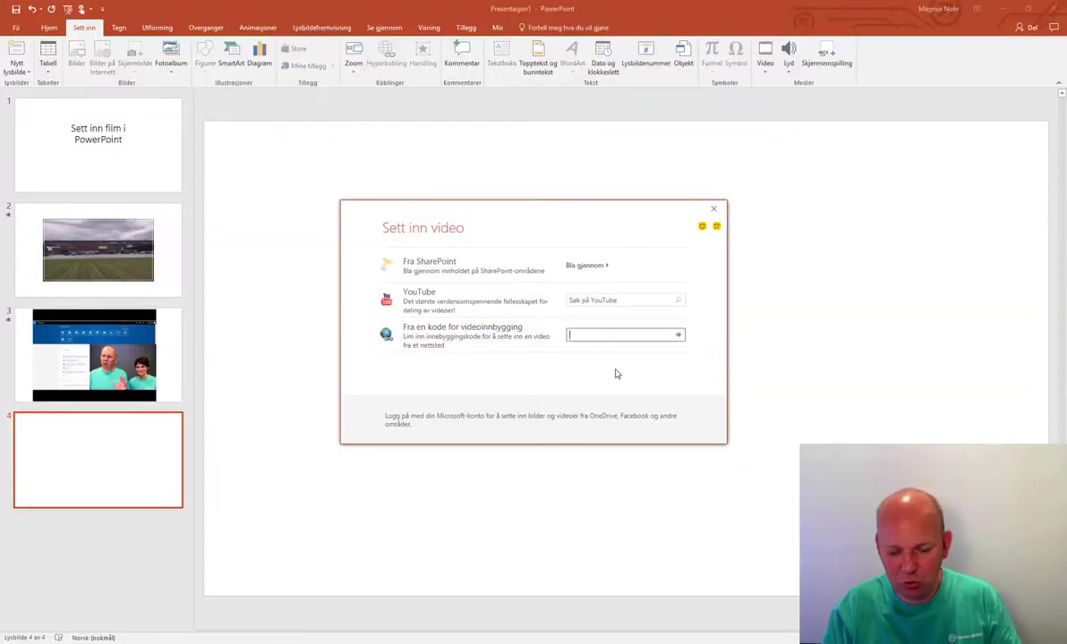
{"action": "key", "text": "ctrl+v"}
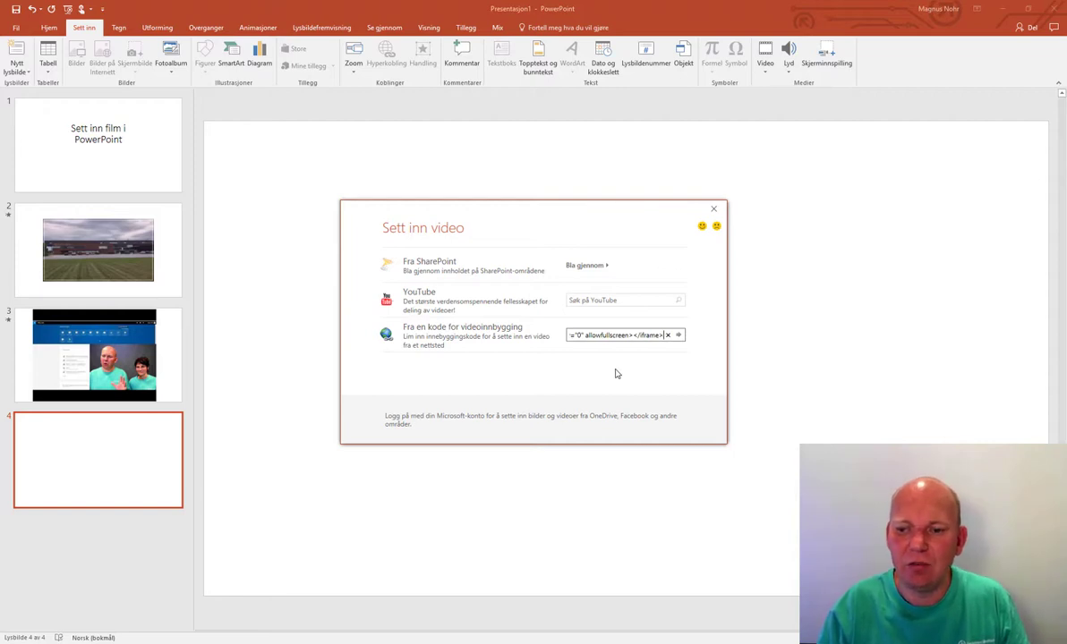
{"action": "left_click", "coordinate": [681, 337]}
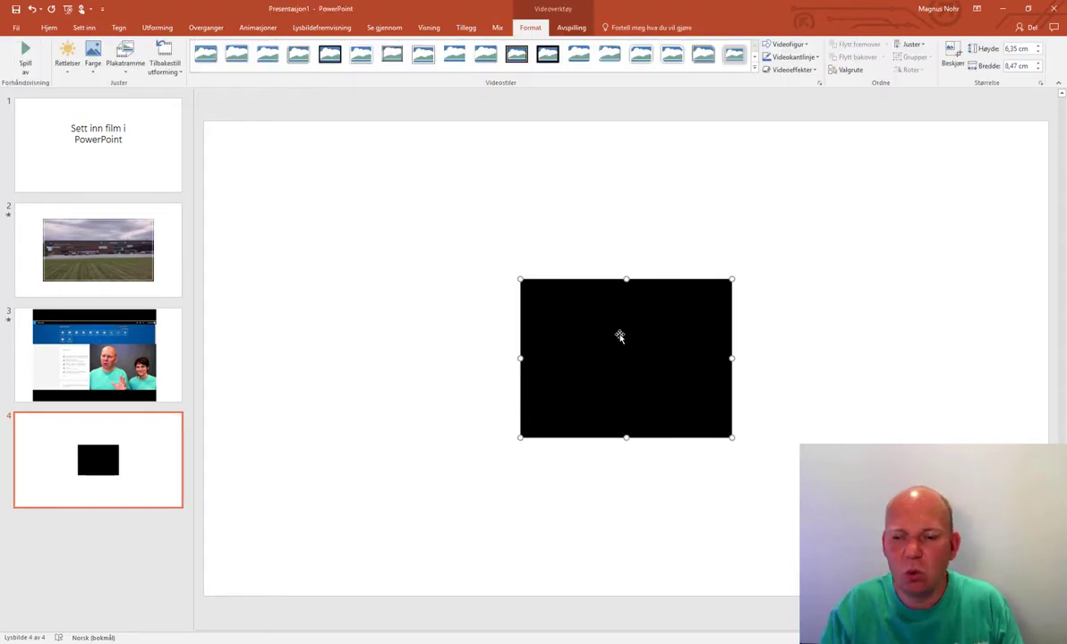
{"action": "left_click_drag", "start_coordinate": [621, 348], "coordinate": [585, 302]}
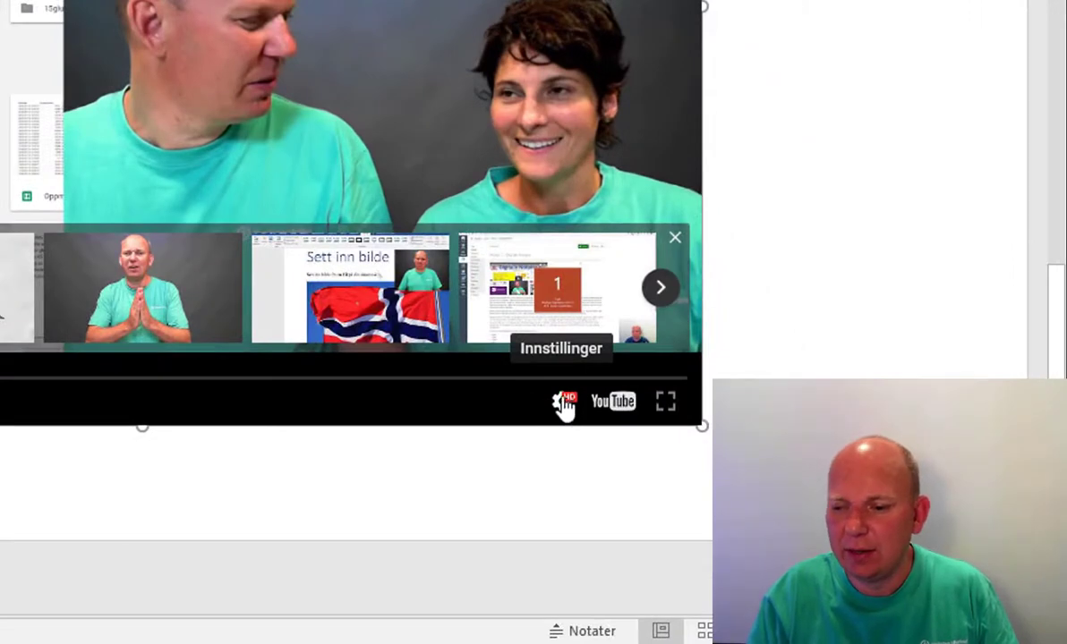
- Set the embedded YouTube player's Kvalitet to 1080p
{"action": "left_click", "coordinate": [563, 405]}
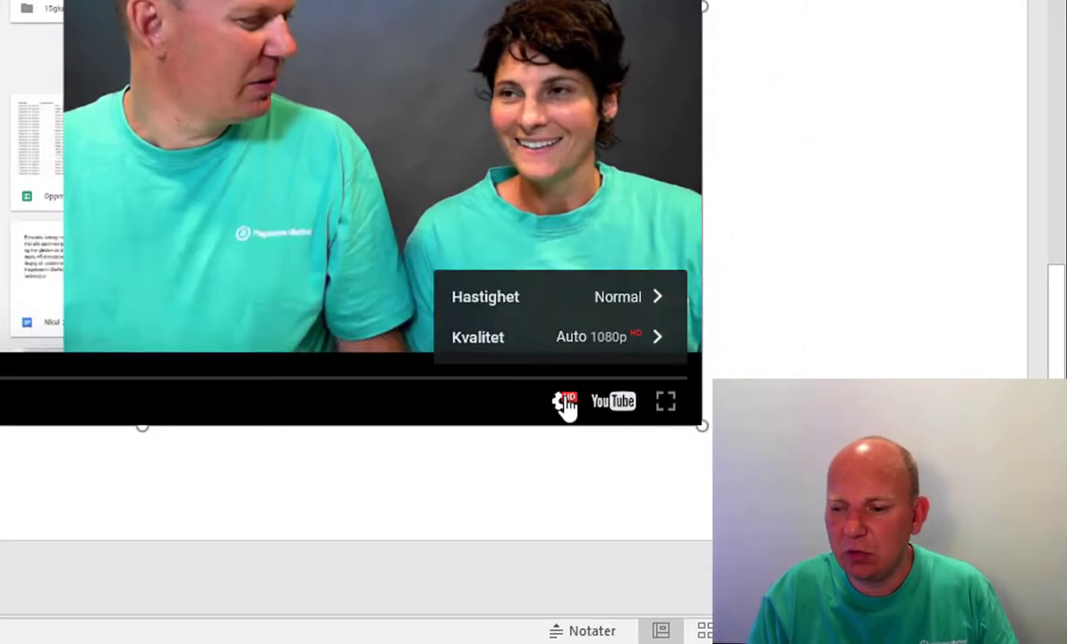
{"action": "left_click", "coordinate": [637, 349]}
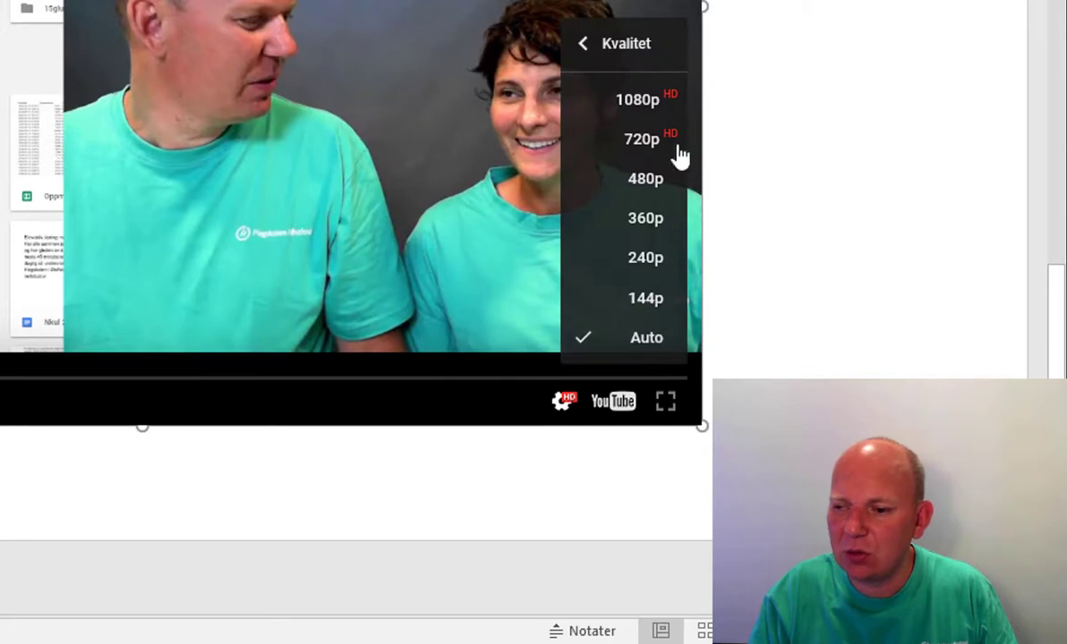
{"action": "left_click", "coordinate": [654, 106]}
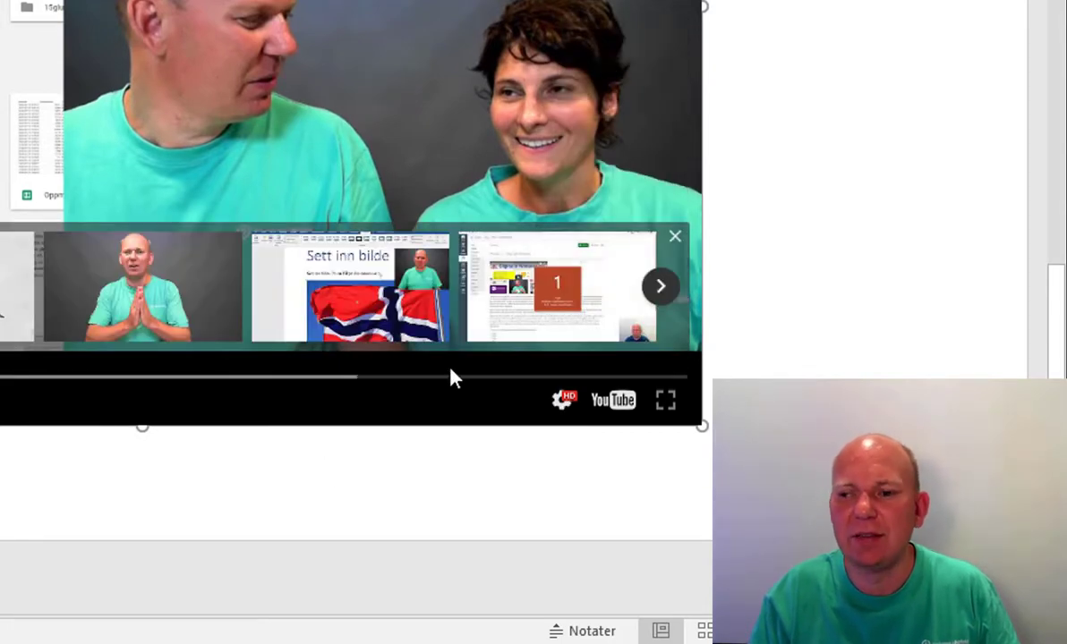